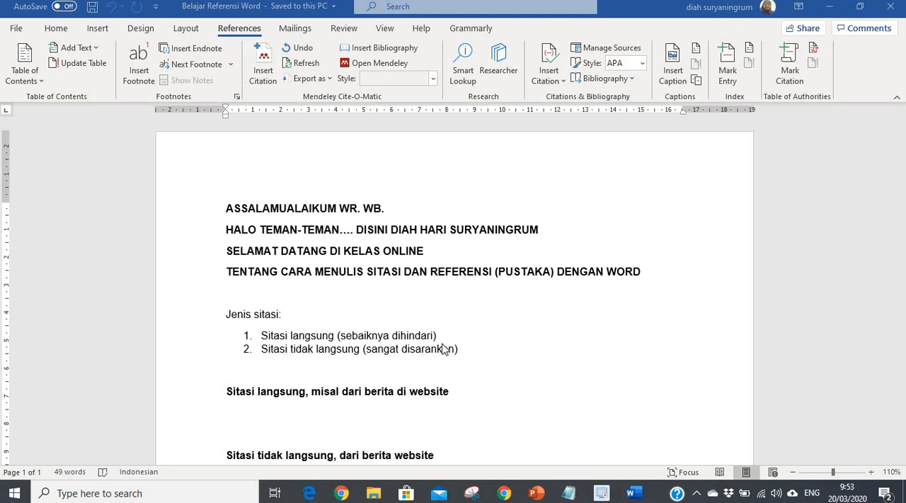
Step: In a new browser tab, search for "financial technology adalah akseleran" and open the article "Kenalan Dulu Yuk Sama Apa Itu Fintech!"
scroll(344, 348, "down", 2)
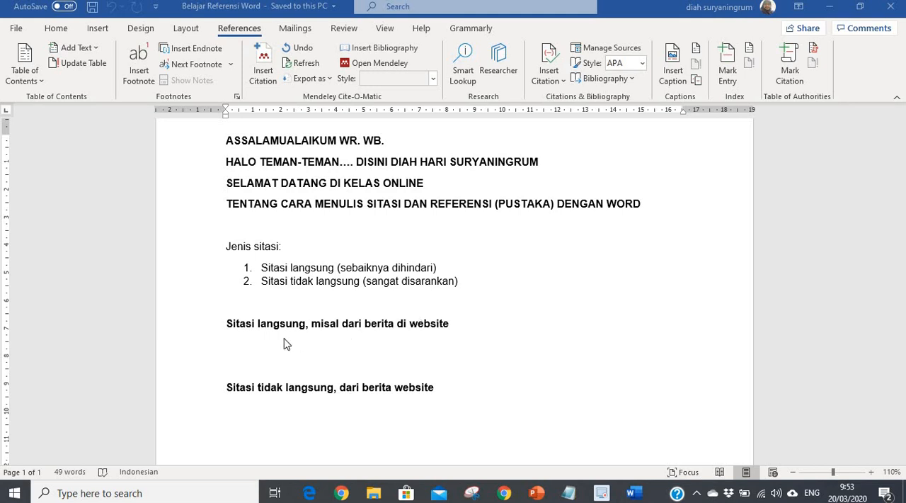
left_click(505, 496)
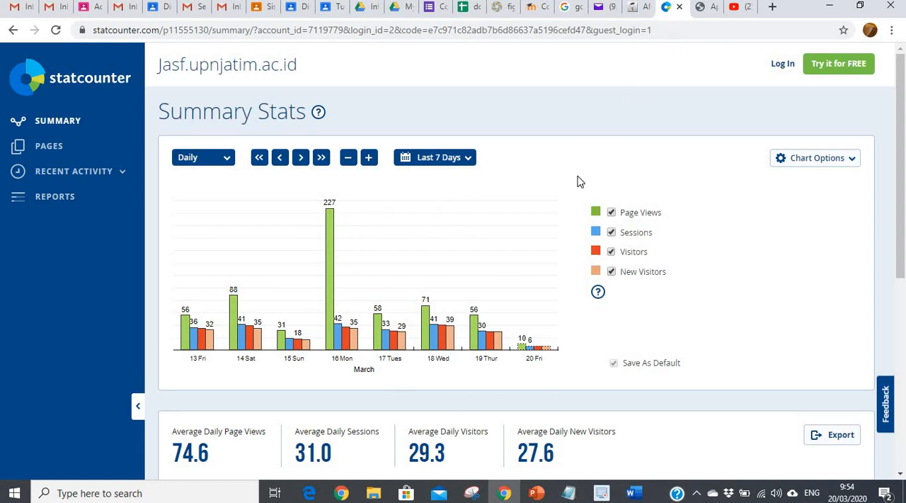
left_click(772, 7)
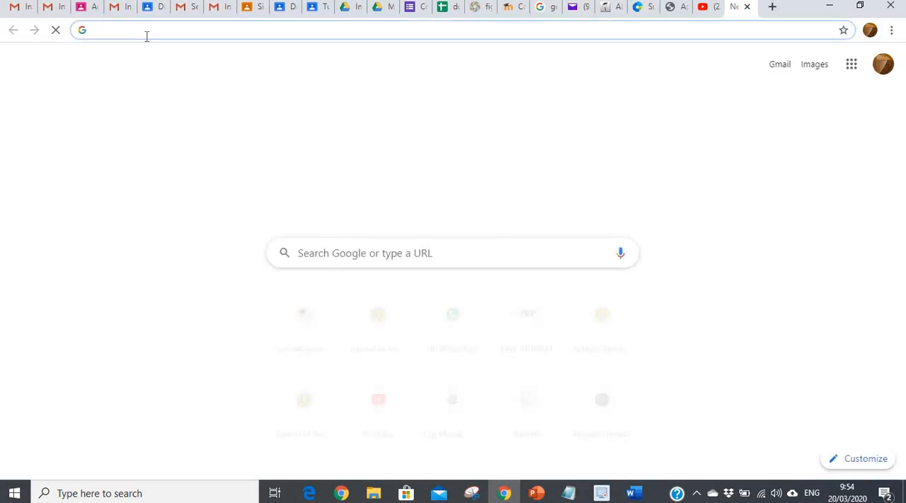
type("fina")
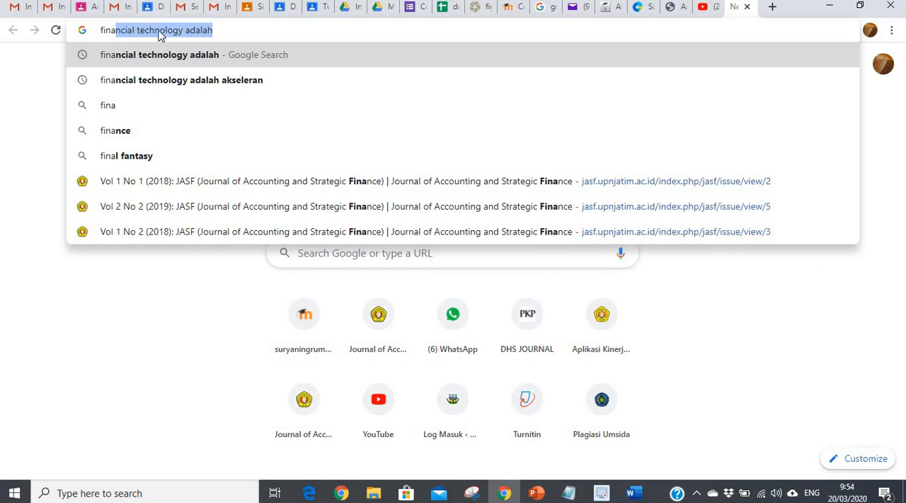
left_click(159, 31)
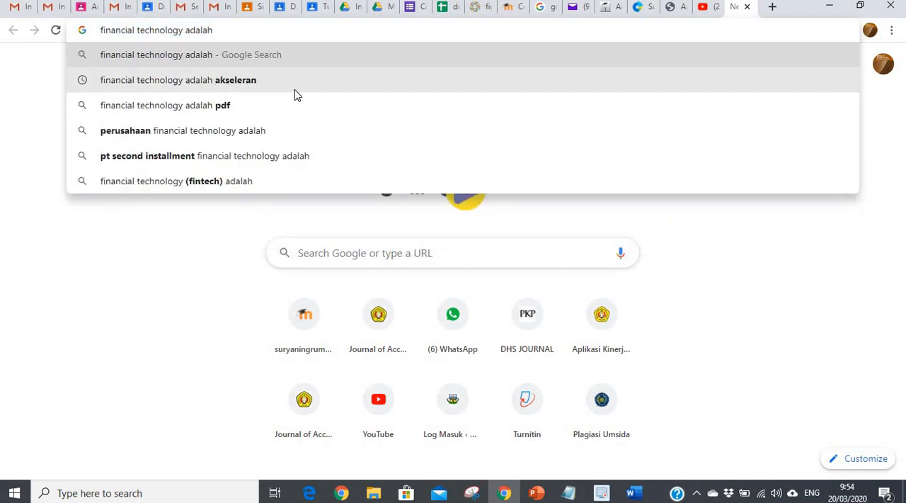
left_click(175, 82)
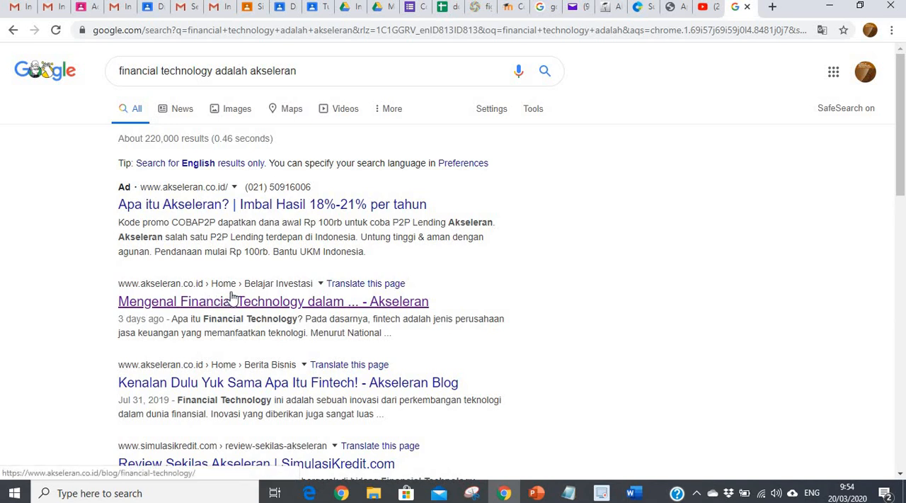
left_click(216, 384)
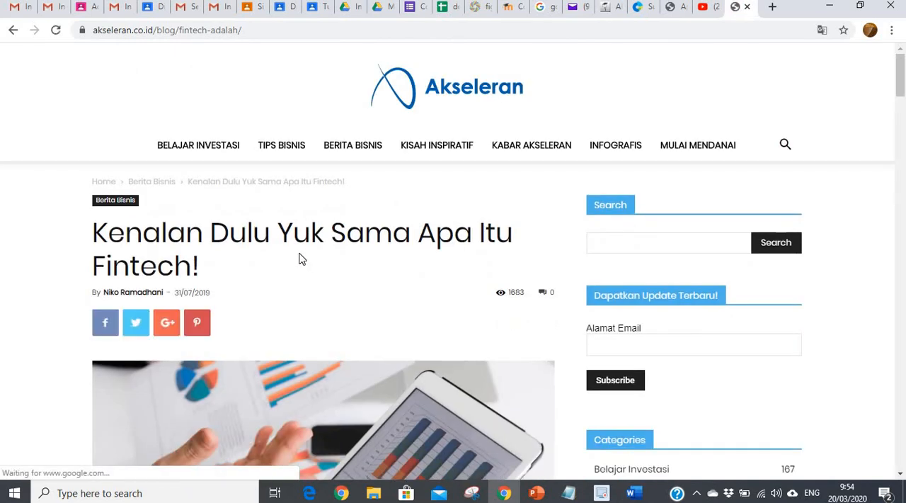
Step: Copy the article's first paragraph under "Kemudahan Layanan Finansial" and paste it into Notepad in place of the existing text
scroll(305, 227, "down", 2)
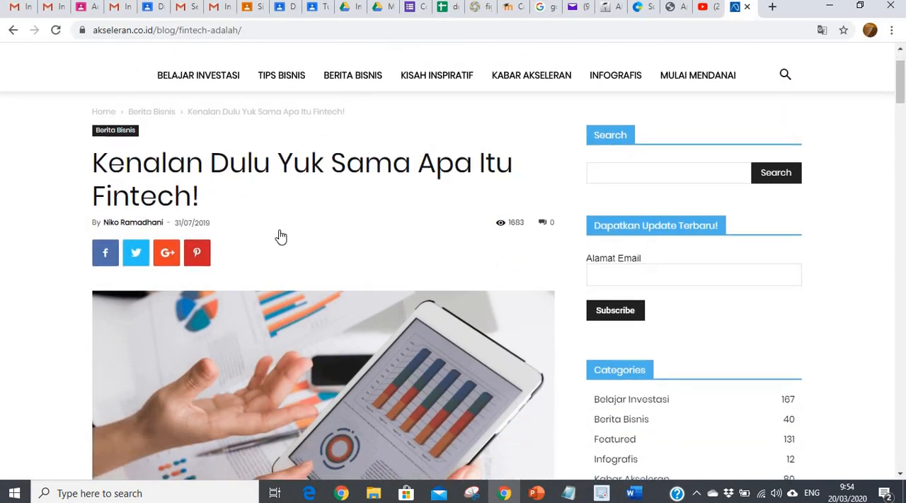
scroll(278, 236, "down", 3)
scroll(279, 236, "down", 3)
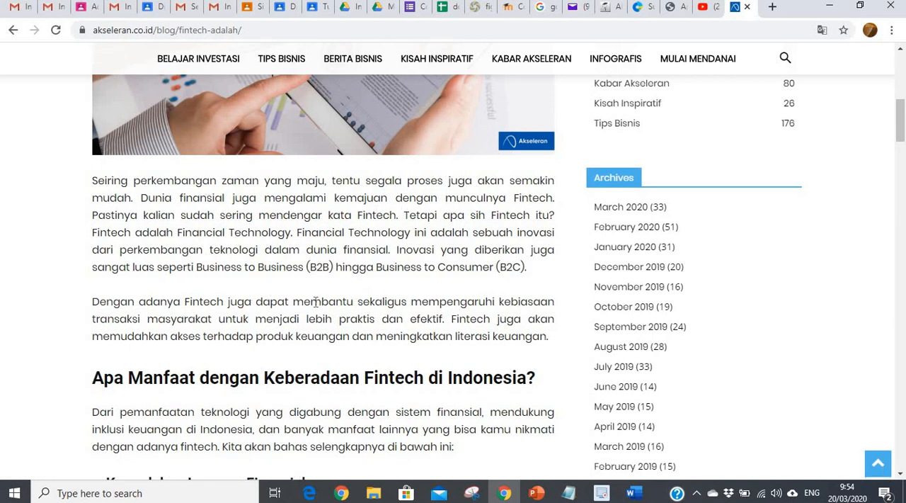
scroll(316, 302, "down", 2)
scroll(261, 283, "down", 1)
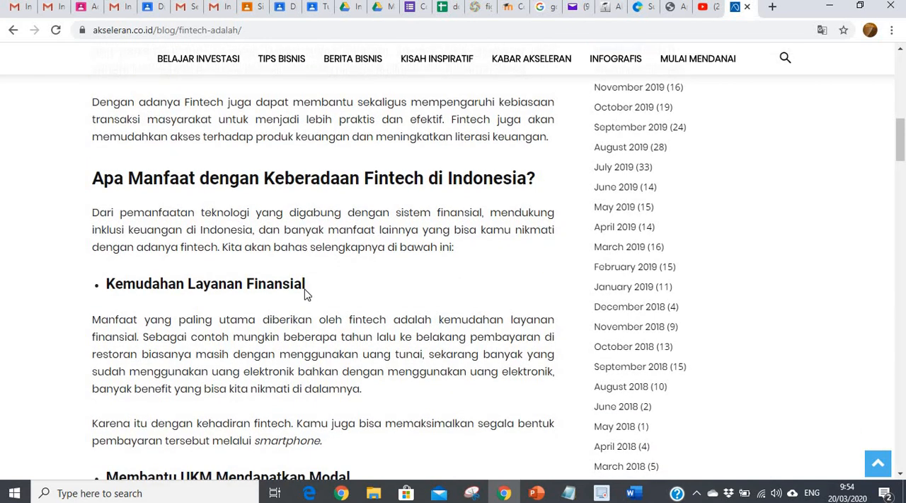
scroll(304, 284, "down", 1)
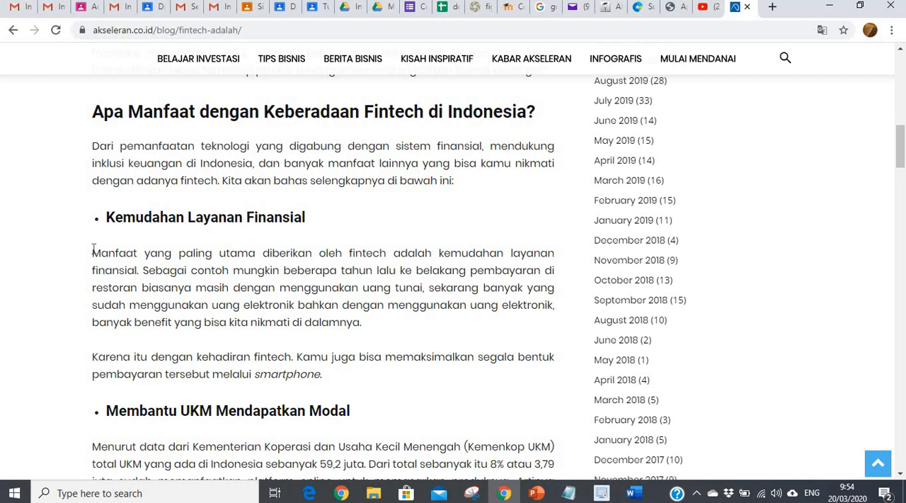
scroll(187, 256, "up", 3)
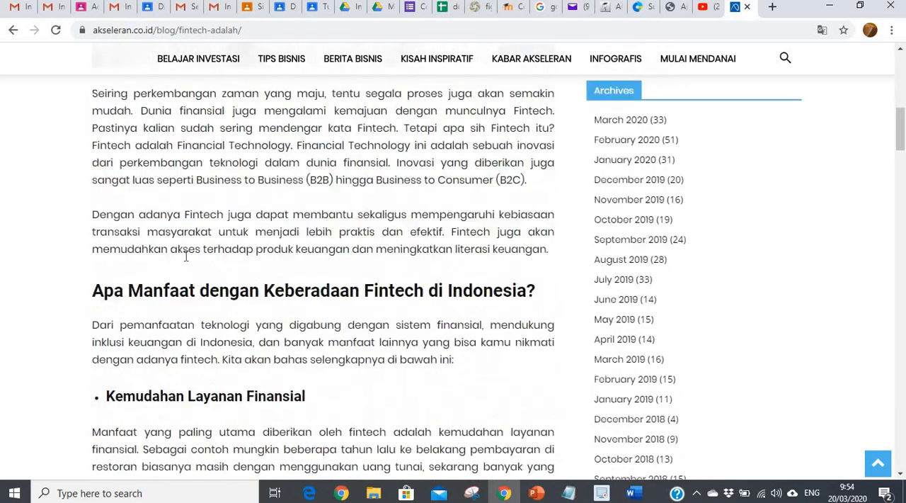
scroll(187, 256, "up", 2)
scroll(142, 248, "down", 4)
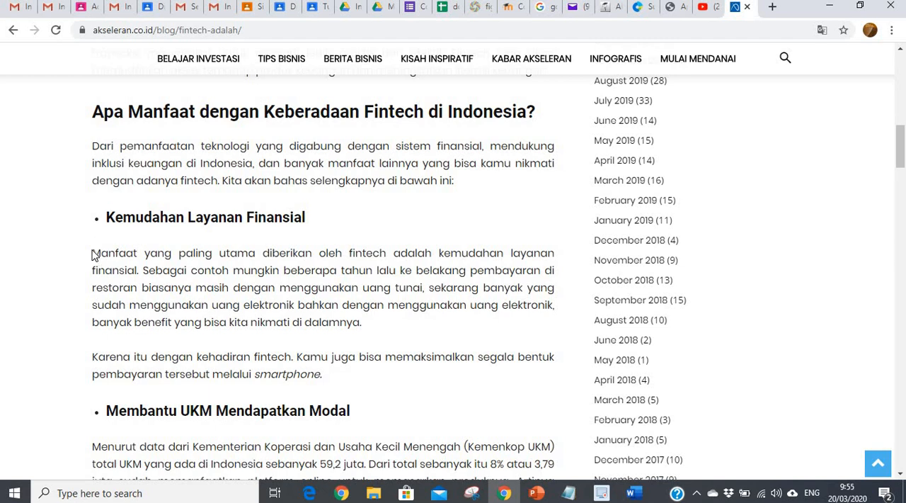
left_click_drag(92, 252, 370, 337)
key("ctrl+c")
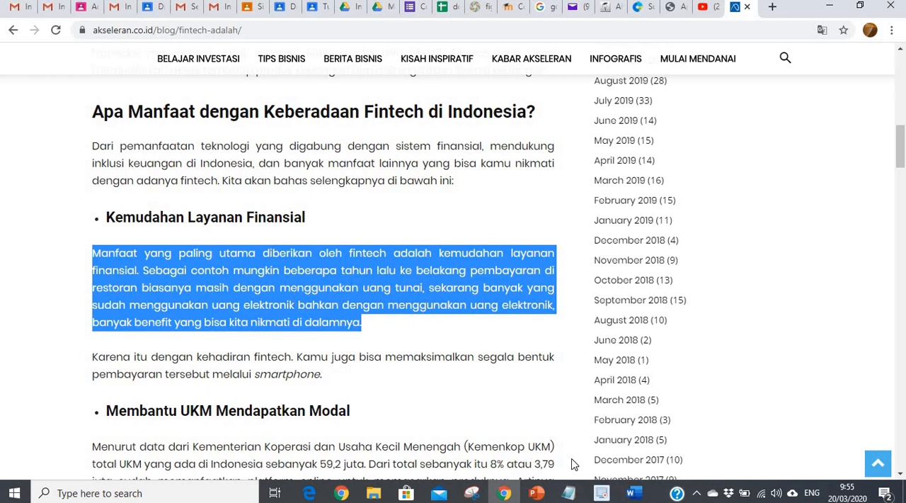
left_click(567, 493)
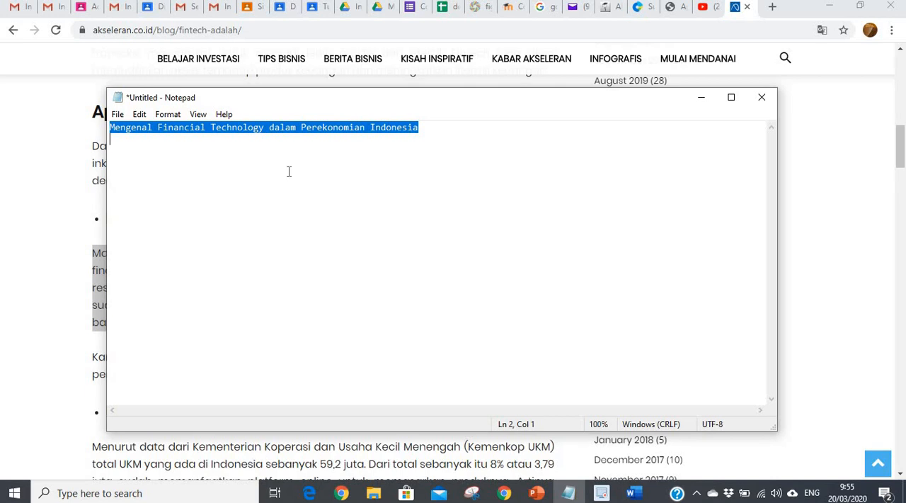
key("ctrl+v")
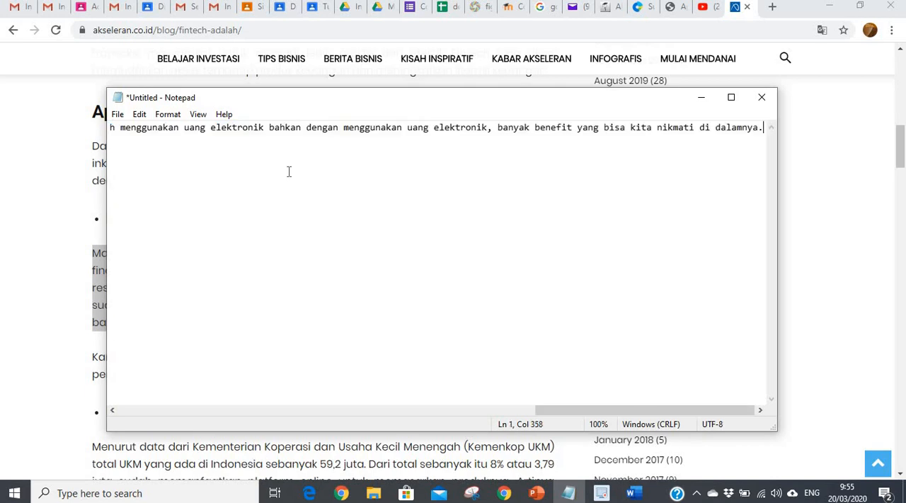
Step: Copy the whole plain-text paragraph from Notepad into the Word document under the heading "Sitasi langsung, misal dari berita di website"
key("ctrl+a")
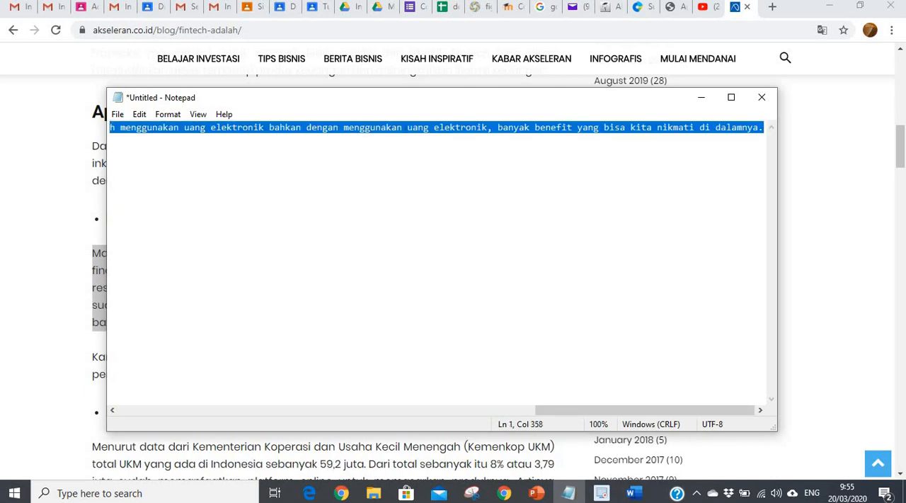
left_click(634, 492)
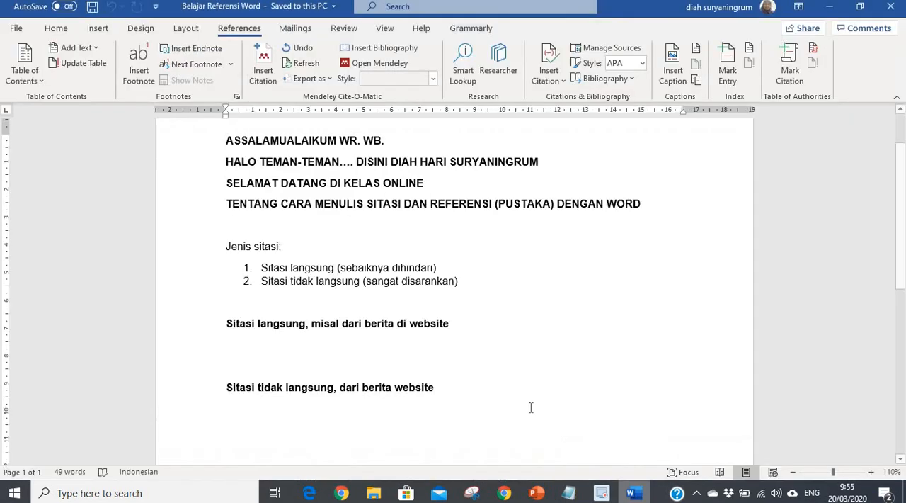
left_click(228, 340)
key("ctrl+v")
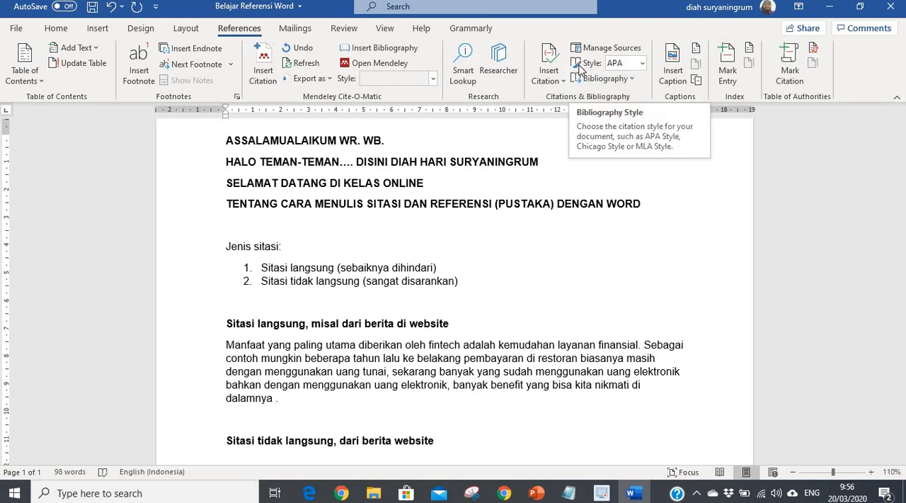
Step: Set the citation style to APA Sixth Edition and copy the "Dasar-Dasar Ekonometrika" source from the master list to the current list
left_click(642, 64)
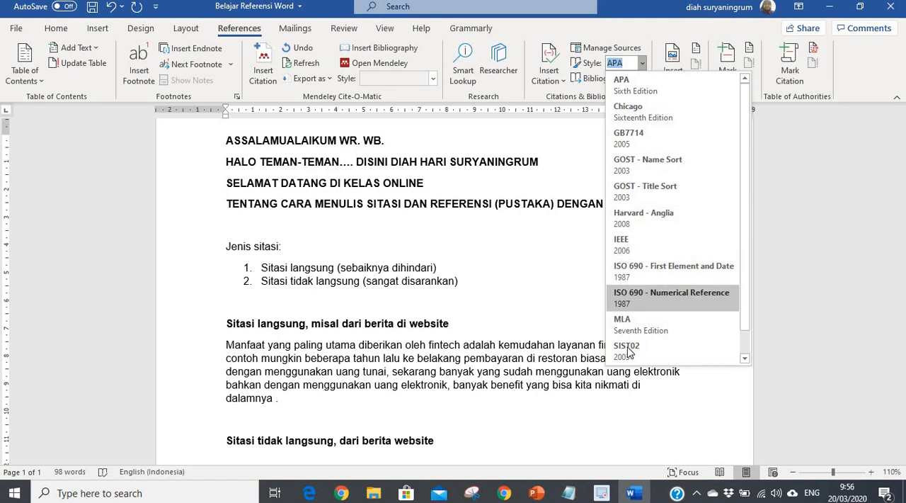
left_click(624, 88)
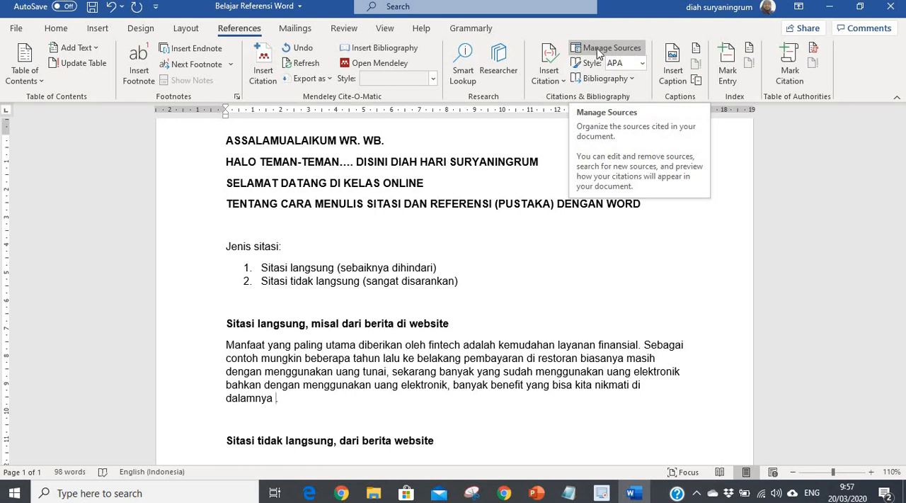
left_click(599, 49)
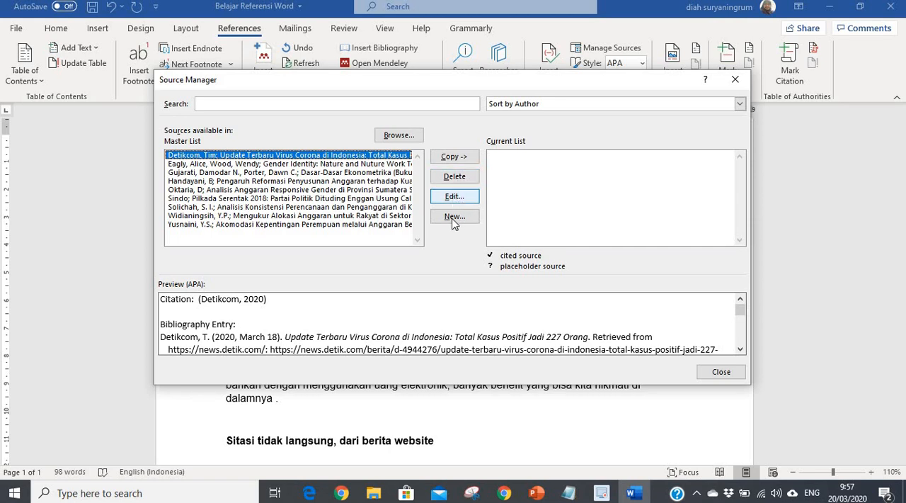
left_click(467, 156)
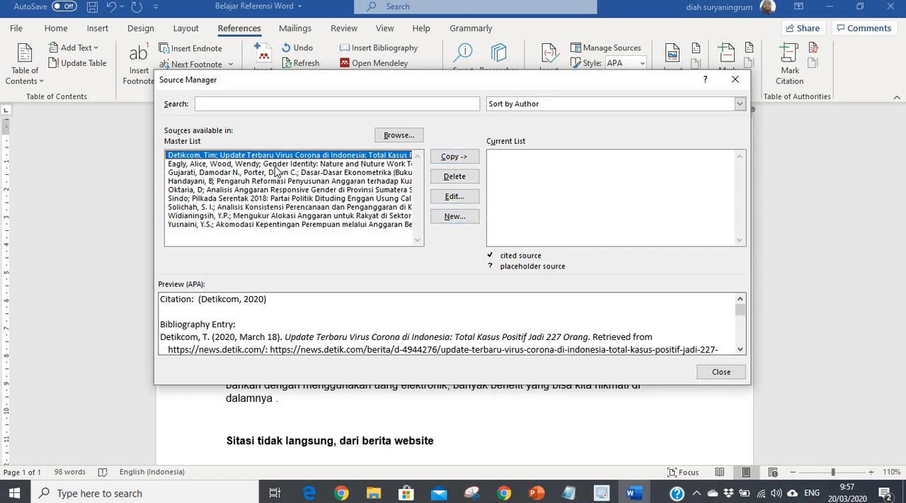
left_click(207, 174)
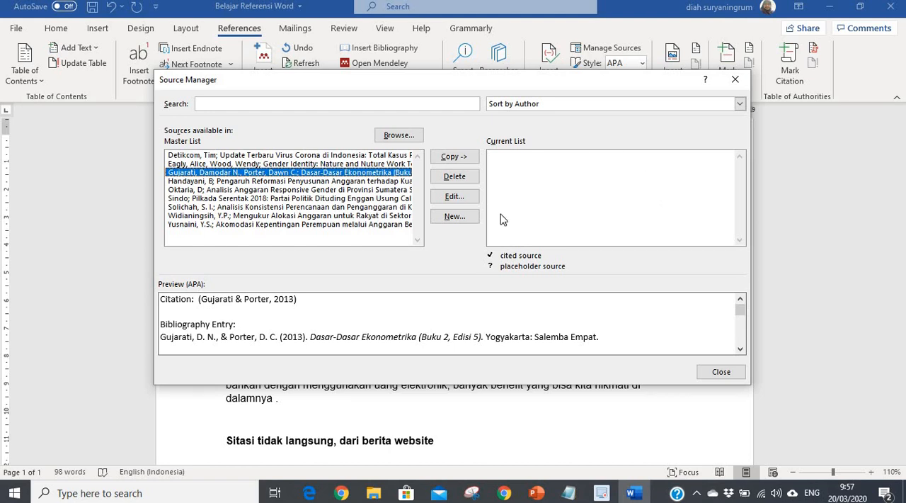
left_click(460, 157)
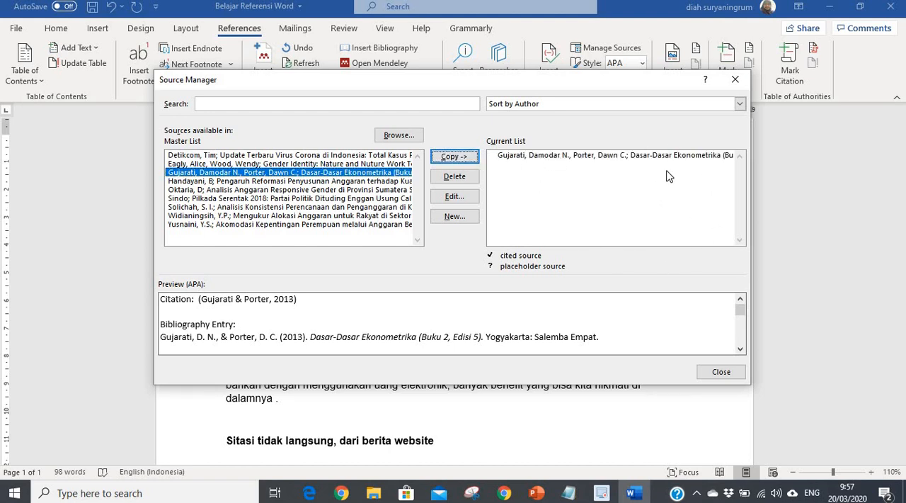
Step: Start a new source of type Web site and show all of its bibliography fields
left_click(454, 217)
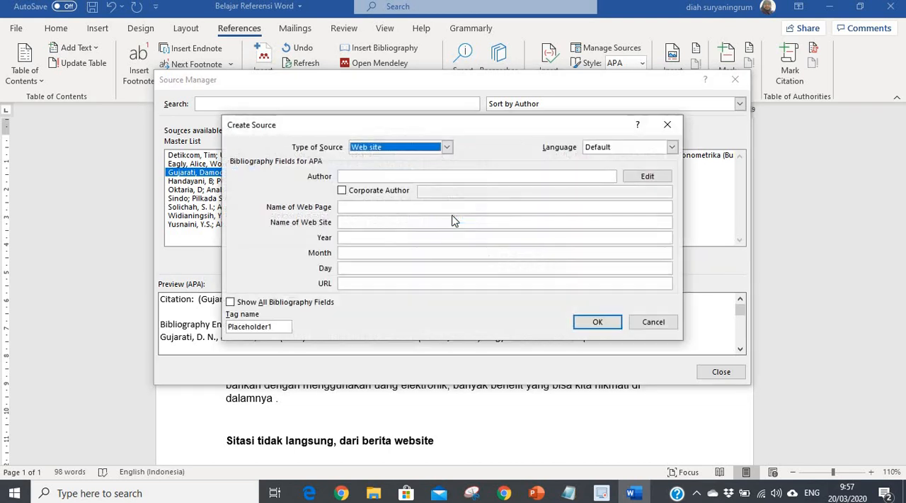
left_click(447, 146)
left_click(447, 160)
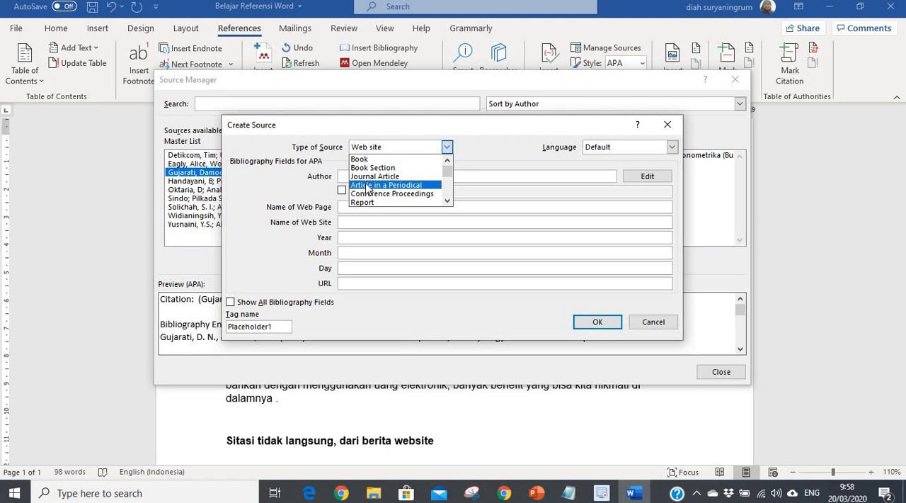
left_click(447, 202)
left_click(447, 203)
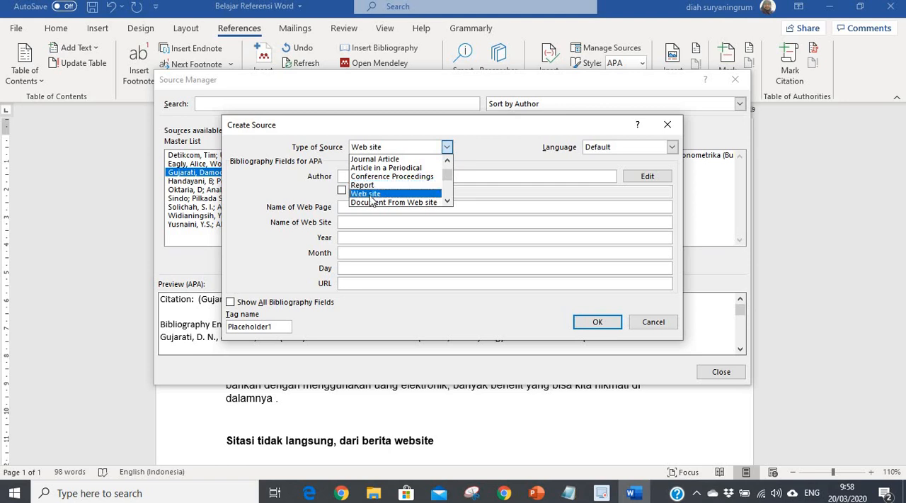
left_click(372, 193)
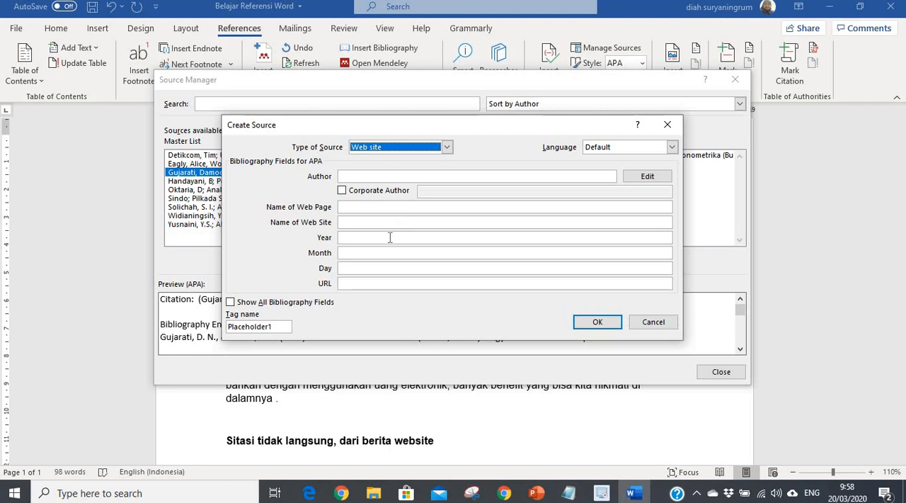
left_click(231, 303)
left_click(231, 303)
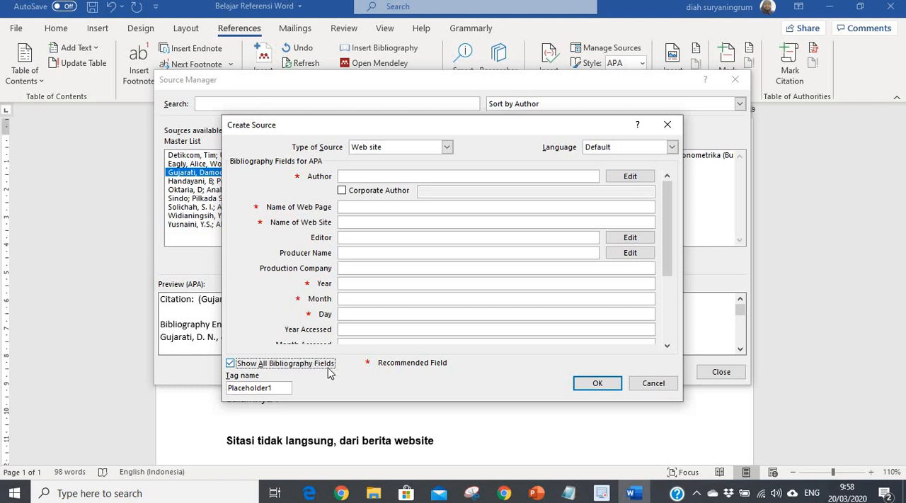
Step: Look up the byline of the fintech article and enter the author's name, surname first, as the new source's author
left_click(345, 175)
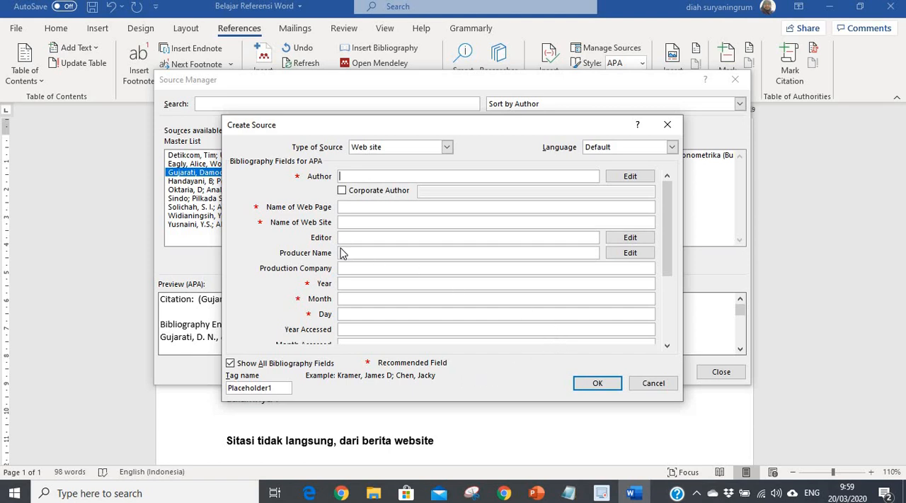
left_click(504, 493)
scroll(259, 242, "up", 4)
scroll(257, 246, "up", 5)
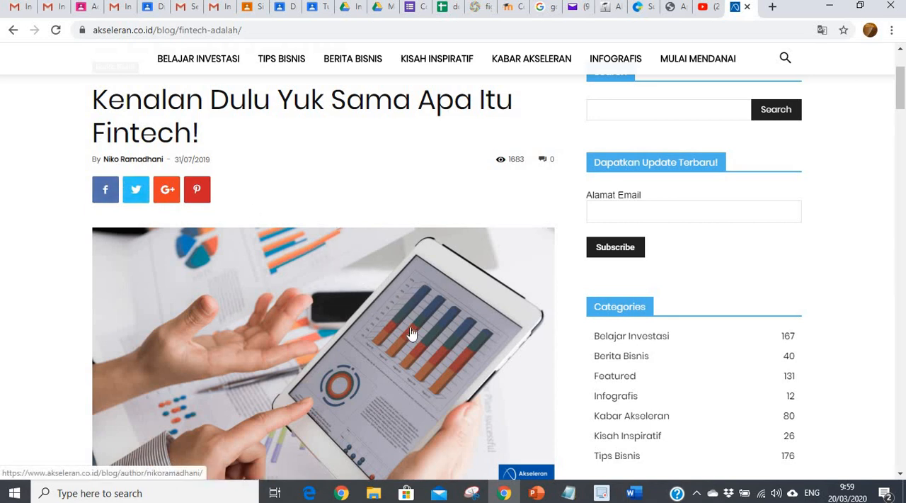
left_click(633, 494)
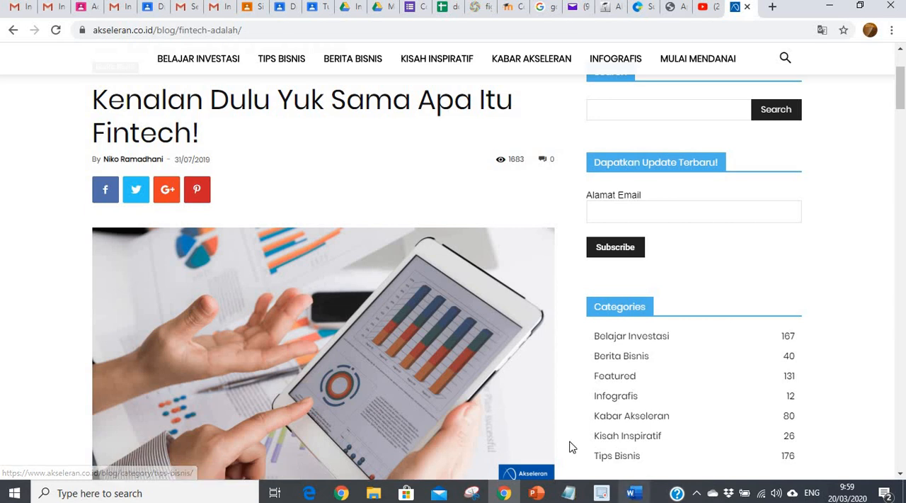
type("R")
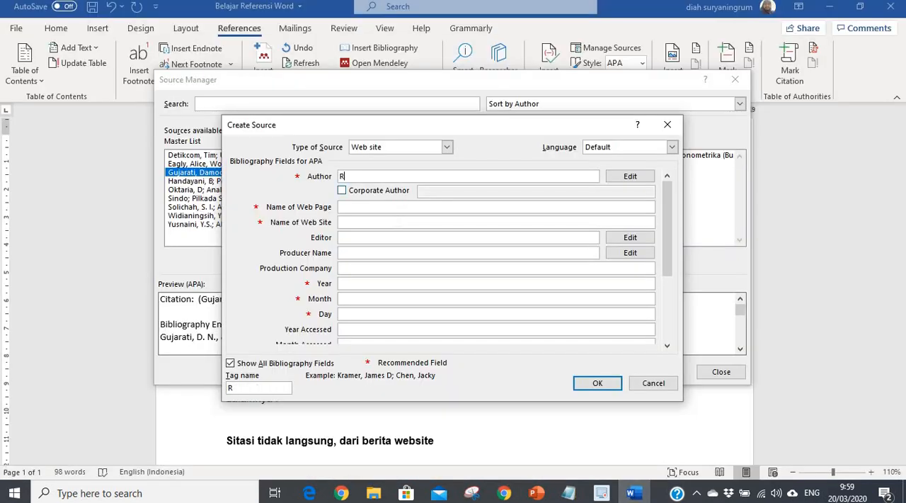
type("amadhani, Niko")
left_click(346, 206)
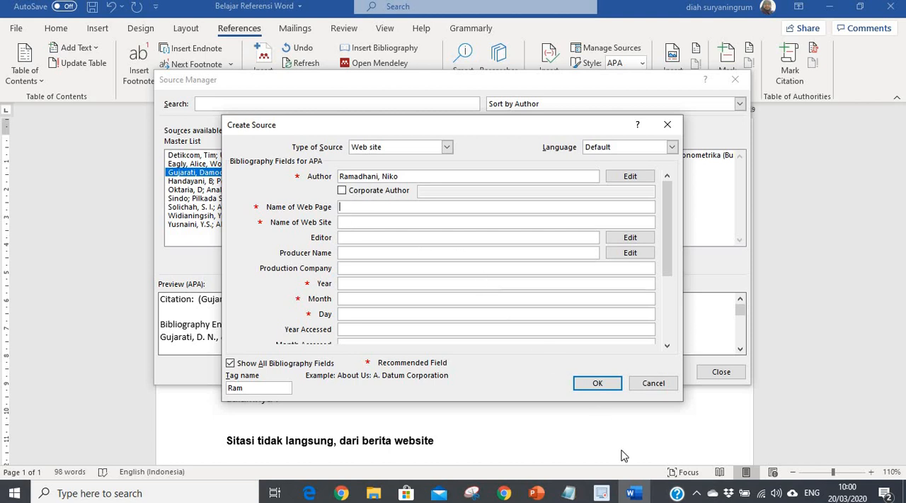
Step: Copy the fintech article's title from the website as plain text via Notepad into the new source's Name of Web Page
left_click(504, 493)
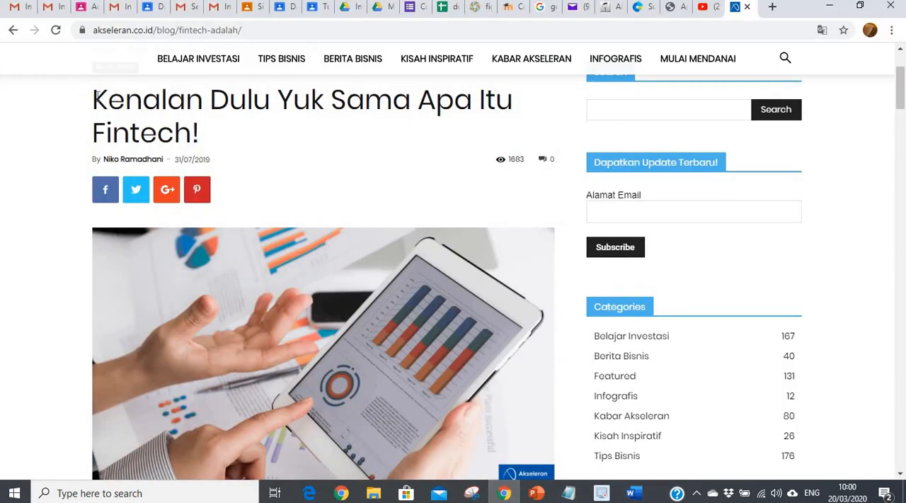
left_click_drag(93, 103, 200, 133)
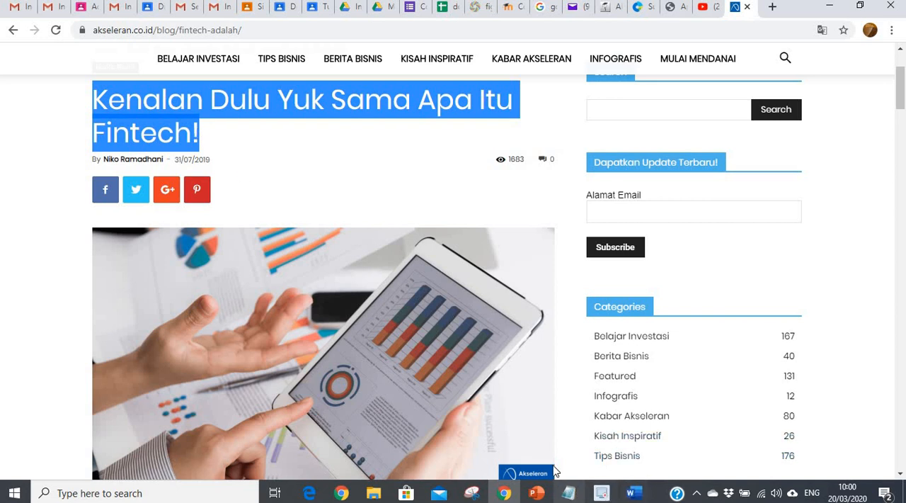
left_click(569, 493)
key("ctrl+v")
key("ctrl+a")
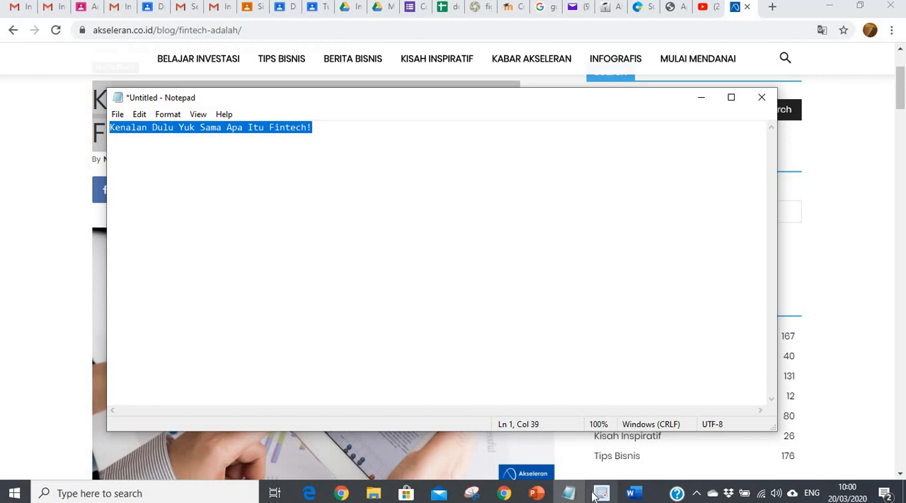
left_click(627, 495)
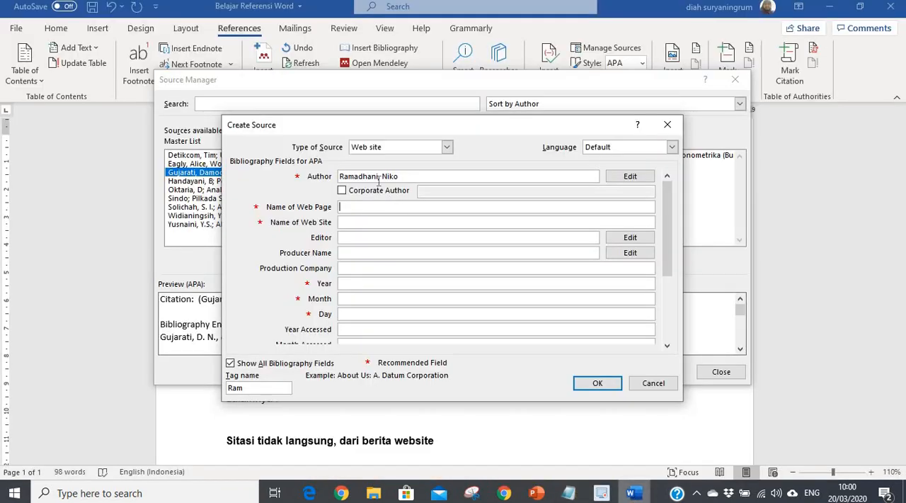
key("ctrl+v")
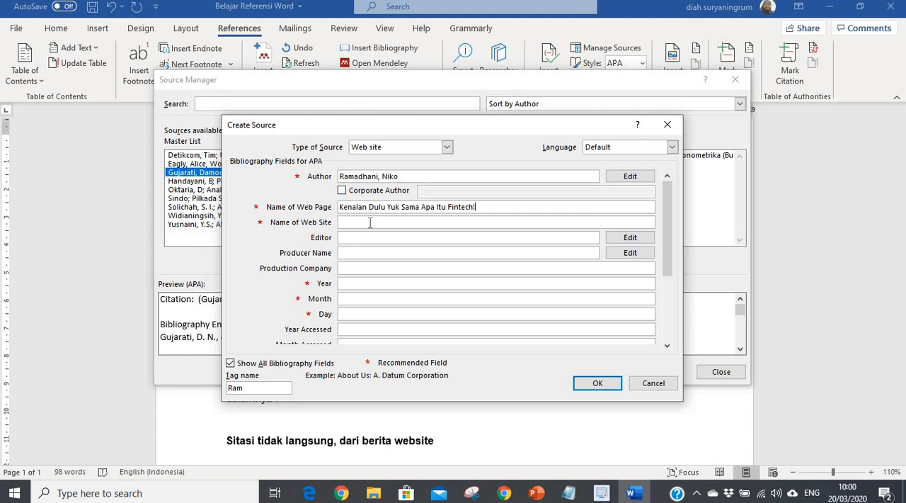
Step: Check the article's publication date and enter it in the source as year 2019, month Juli and day 31
left_click(348, 283)
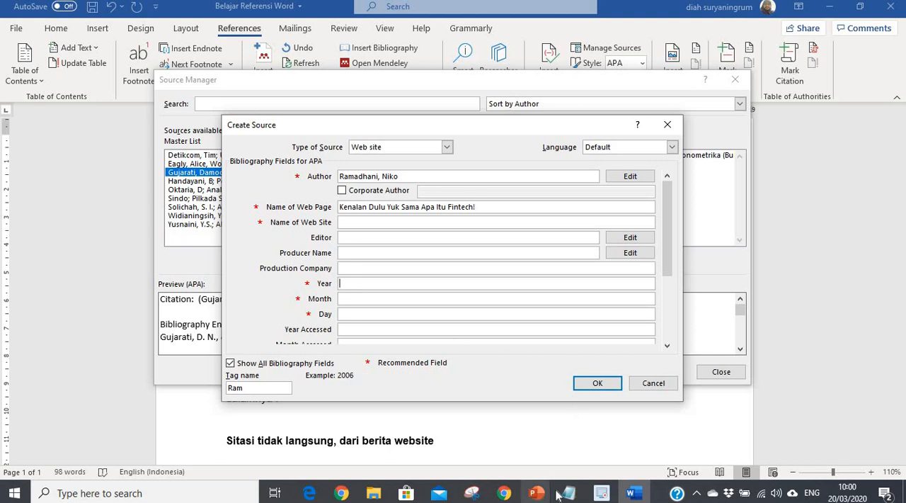
left_click(504, 493)
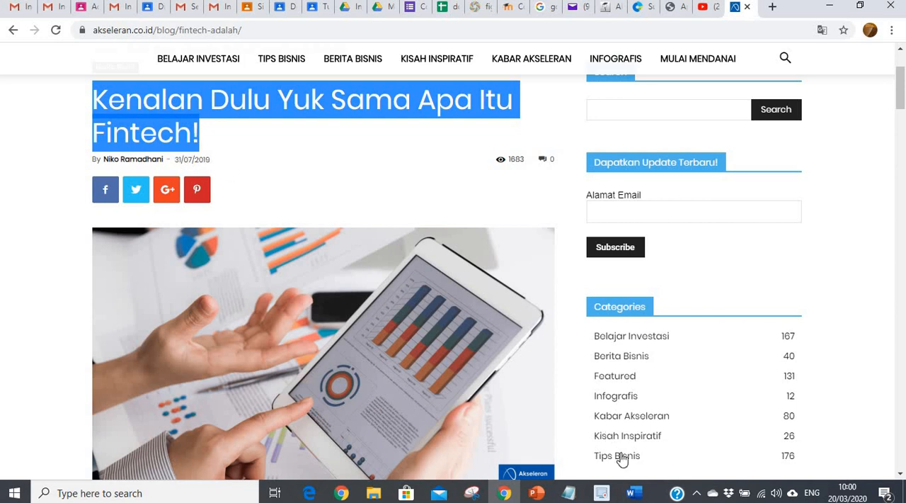
left_click(633, 493)
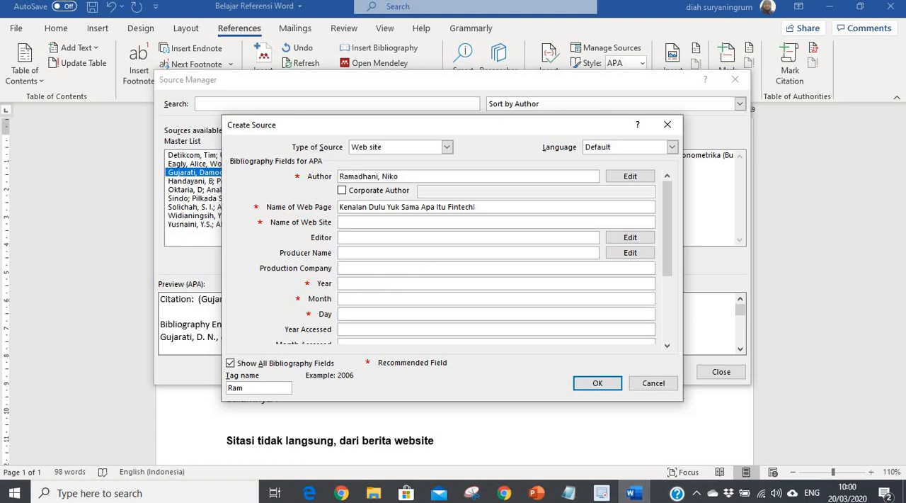
type("2019")
left_click(351, 297)
left_click(348, 314)
type("31")
Step: Set the source's access date to year 2020, month Maret and day 20
left_click(667, 345)
left_click(667, 345)
left_click(667, 346)
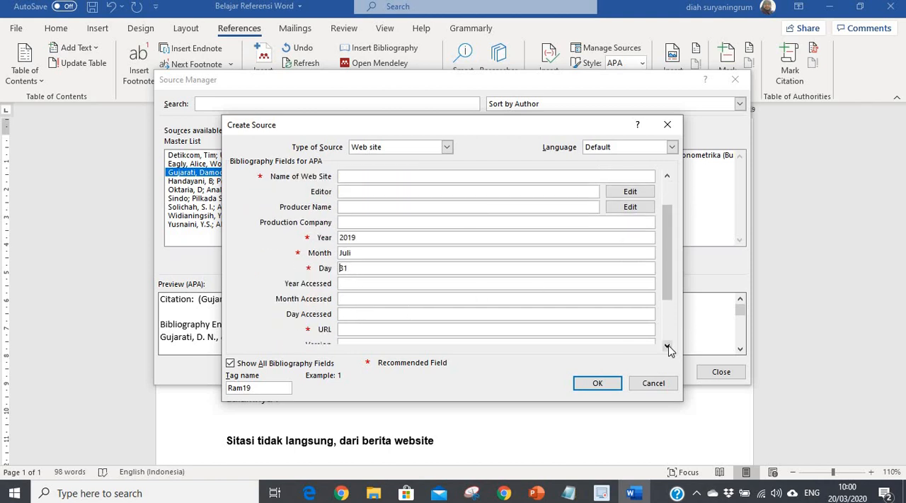
left_click(667, 345)
left_click(667, 345)
left_click(667, 345)
left_click(667, 346)
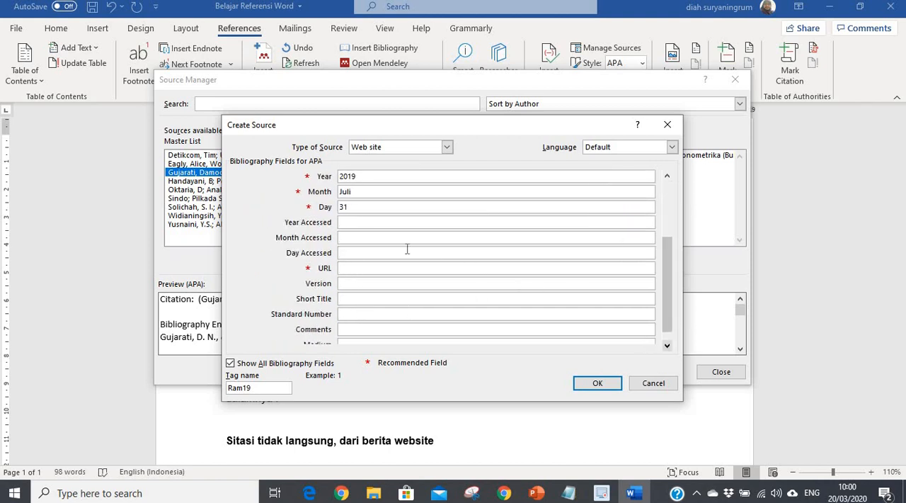
left_click(348, 222)
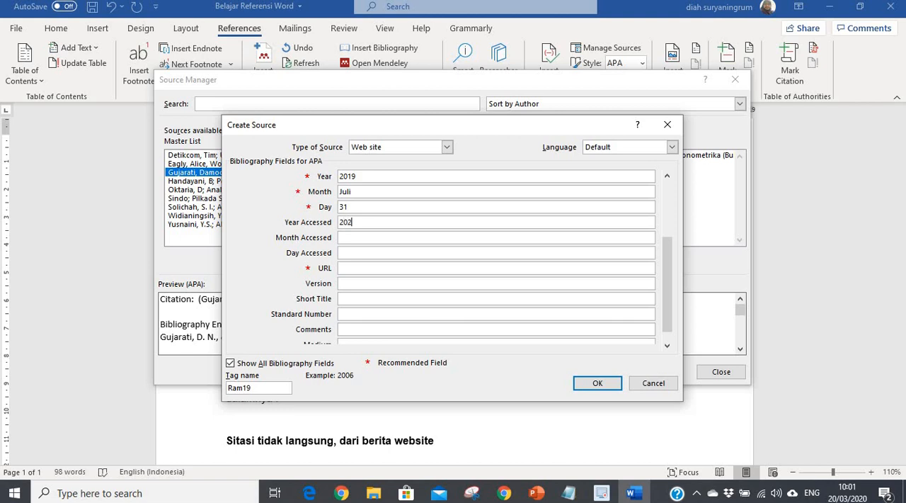
left_click(349, 238)
left_click(351, 253)
Step: Copy the article's web address from the browser into the source's URL and save the new source
left_click(347, 267)
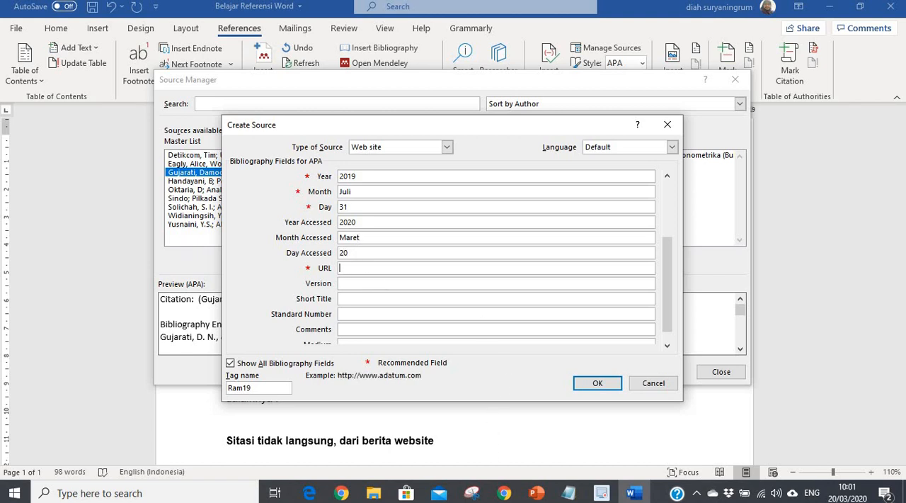
left_click(504, 493)
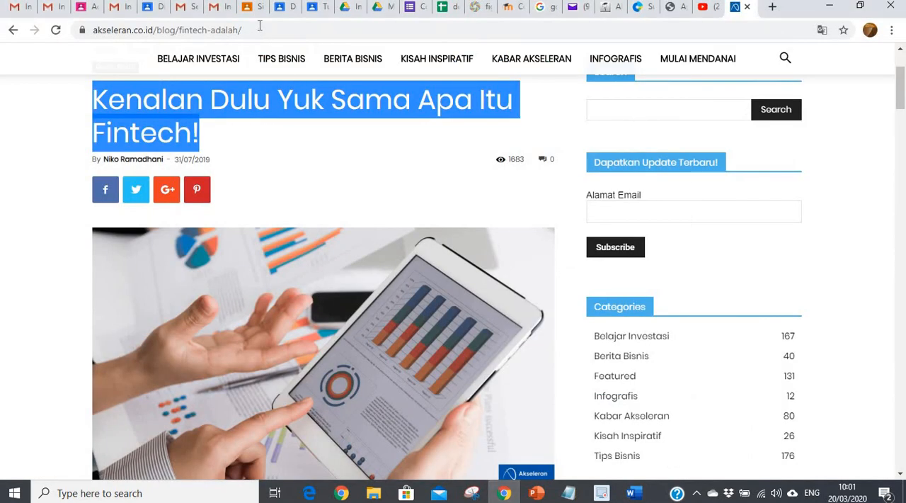
left_click(267, 28)
key("ctrl+c")
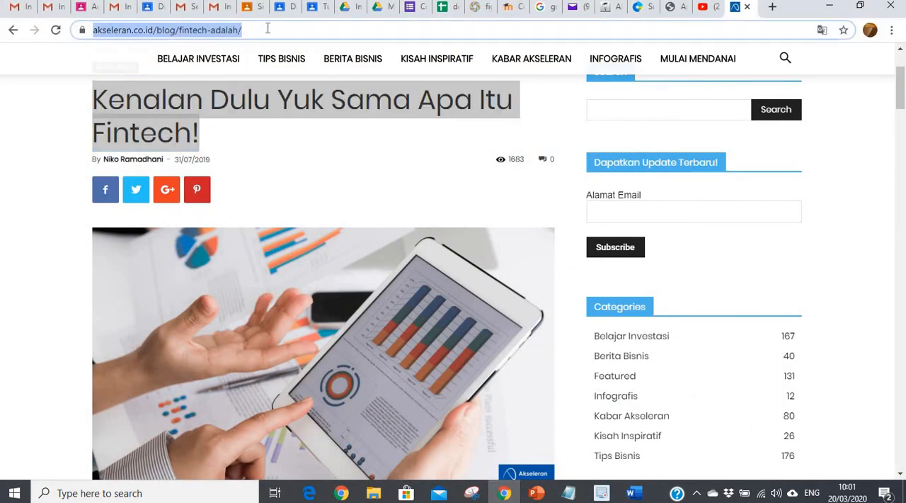
left_click(633, 494)
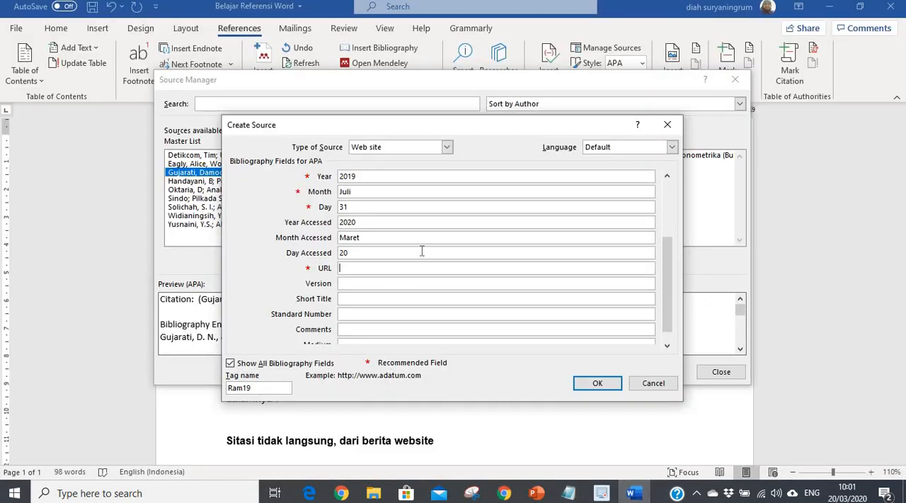
key("ctrl+v")
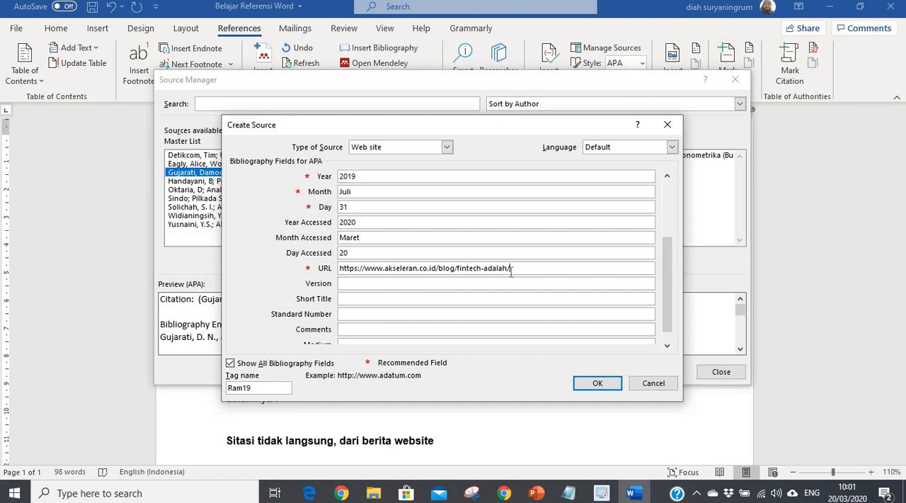
left_click(596, 384)
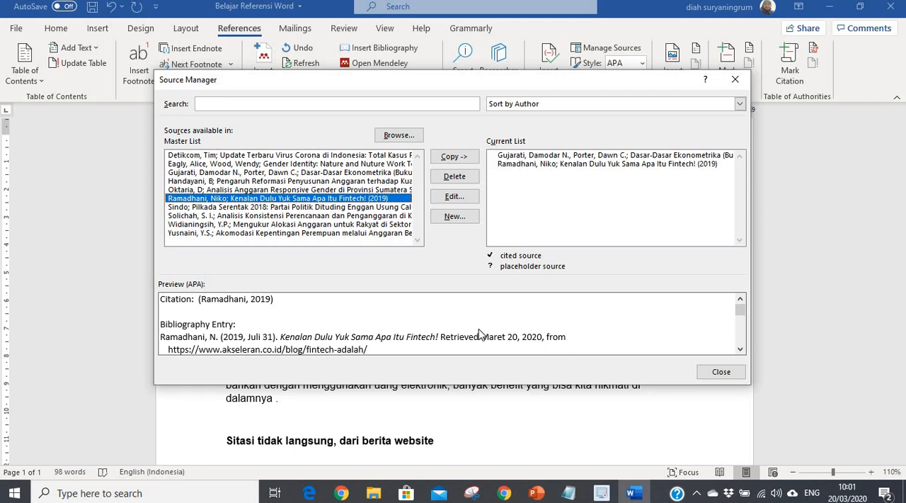
Step: Close the Source Manager and insert a citation of "Kenalan Dulu Yuk Sama Apa Itu Fintech!" at the end of the quoted paragraph
left_click(721, 372)
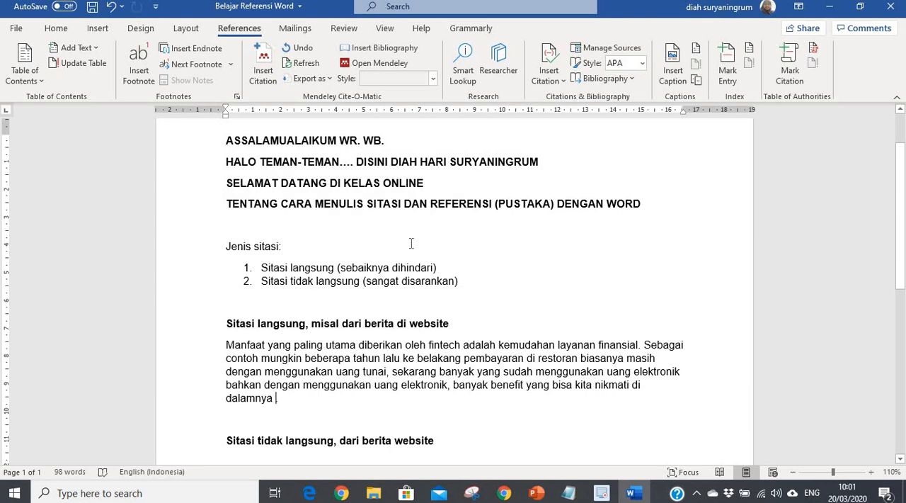
left_click(551, 66)
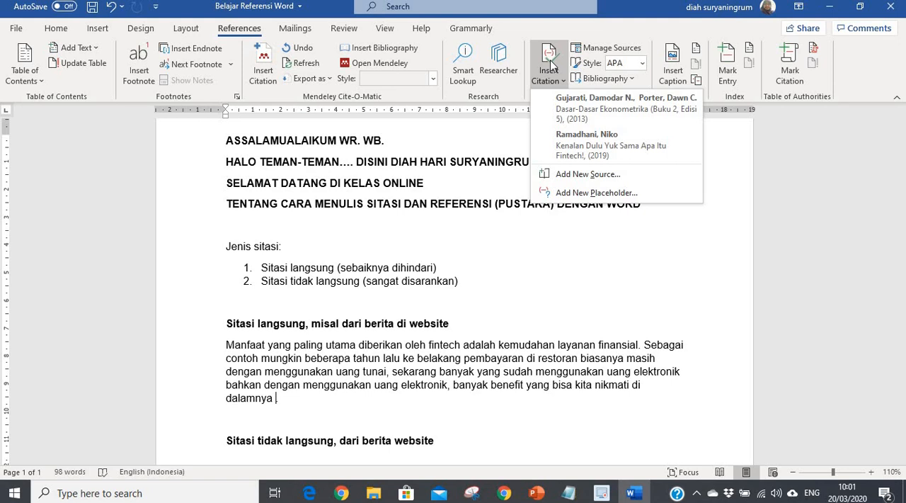
left_click(566, 138)
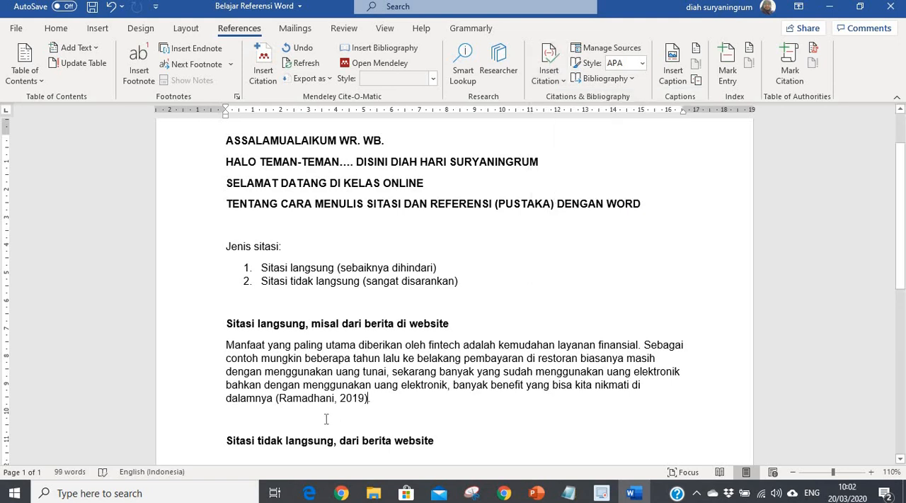
Step: Under "Sitasi tidak langsung, dari berita website", write "Financial technology memberikan manfaat yang sangat penting bagi kemudahan finansial."
scroll(479, 338, "down", 3)
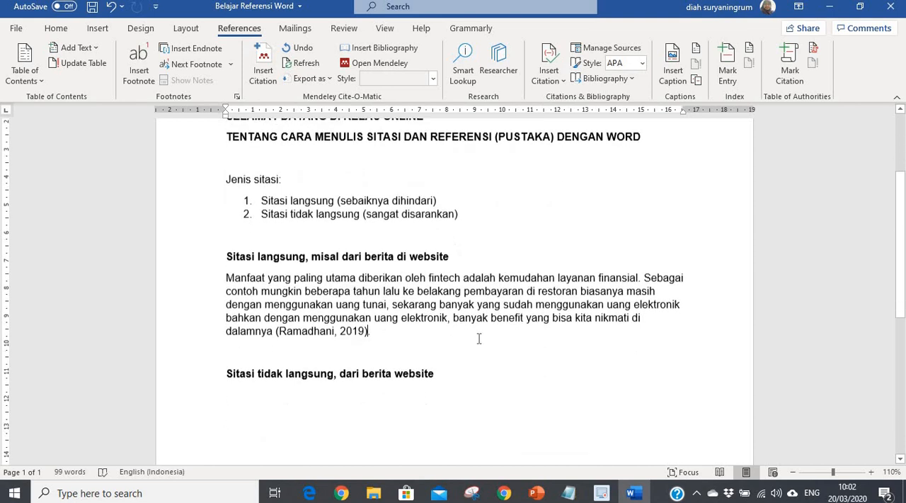
left_click(449, 256)
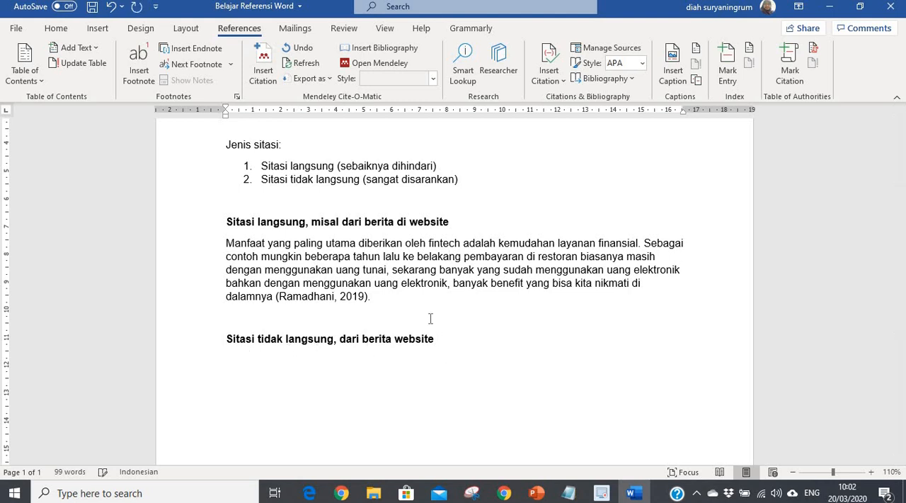
left_click(57, 29)
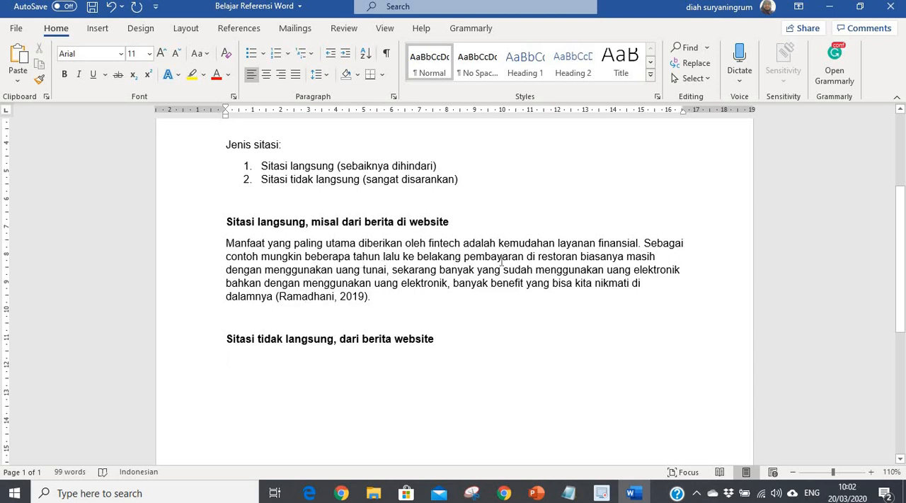
type("Finan")
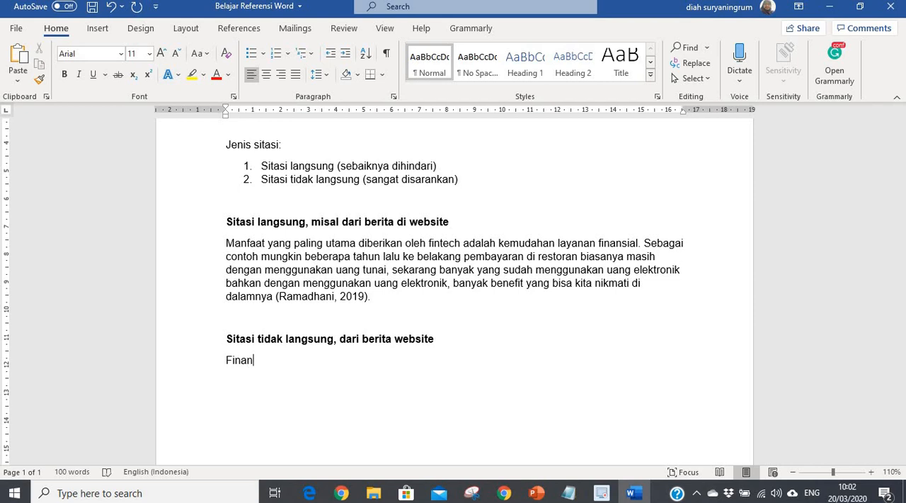
type("cial technolo")
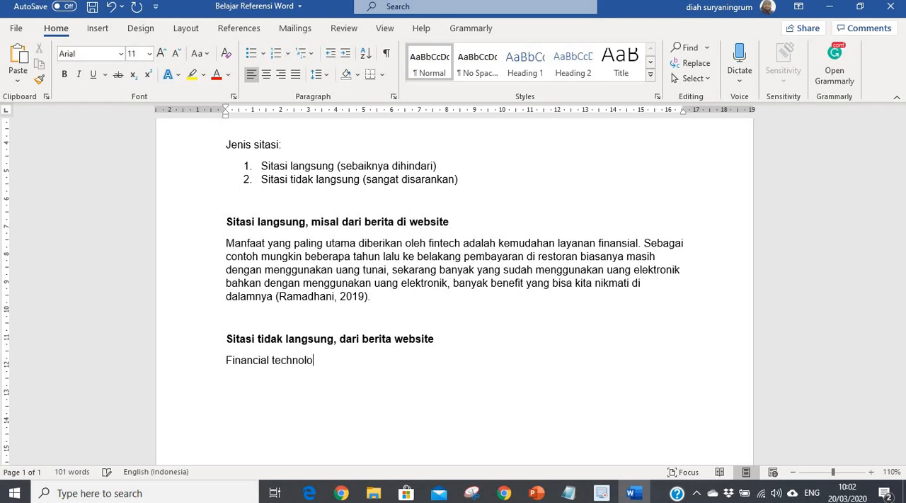
type("gi me")
key("BackSpace")
type("y memberikan ma")
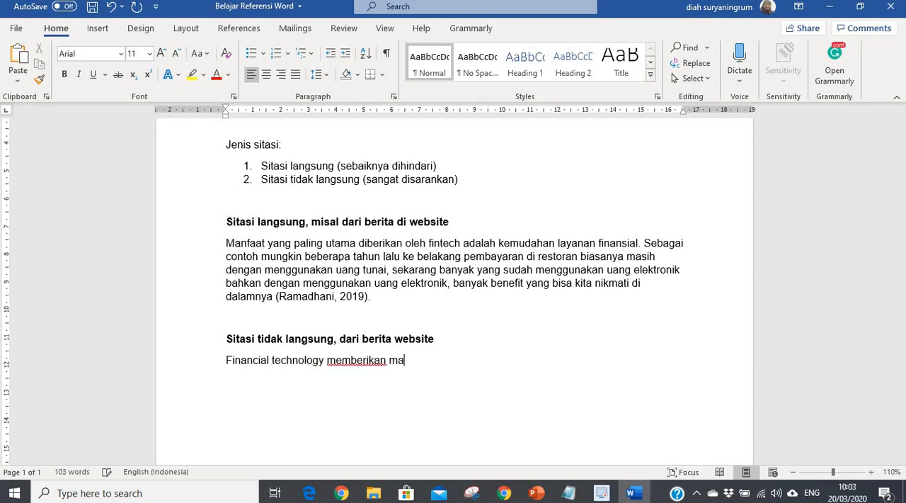
type("nfaat yang sangat")
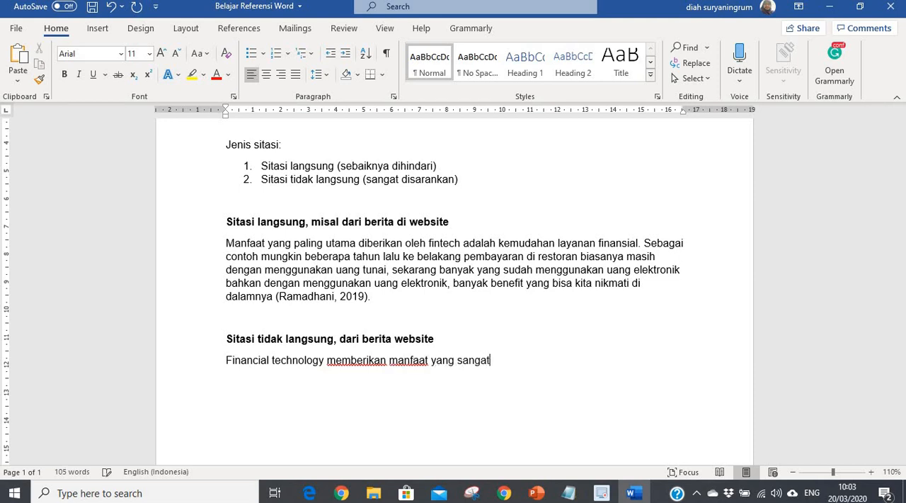
type(" penting ")
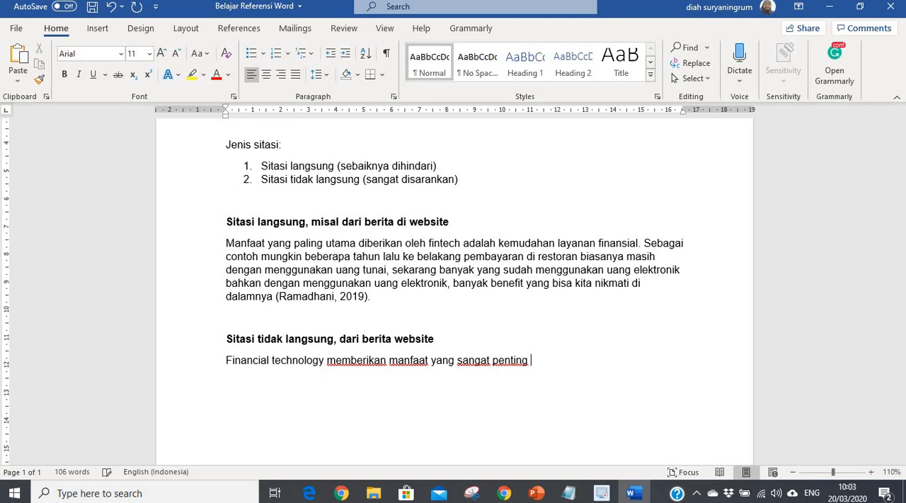
type("bafgi kemudahan fi")
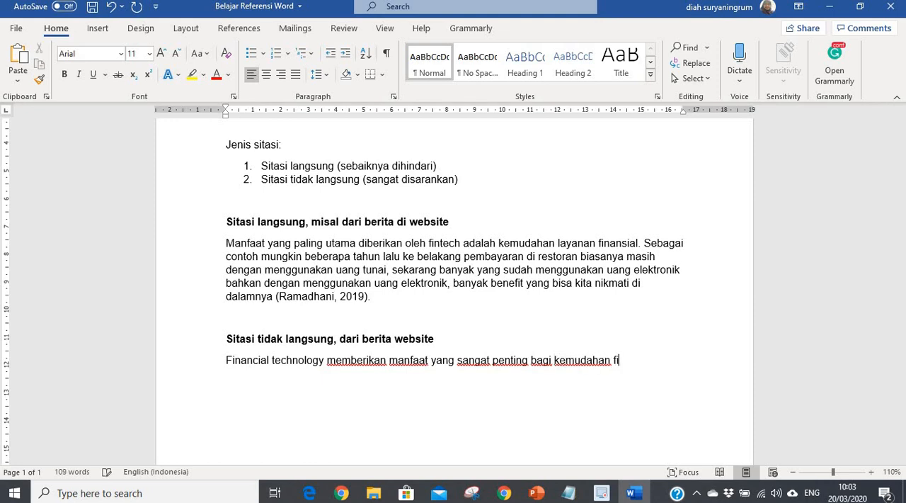
type("nansial. dulu")
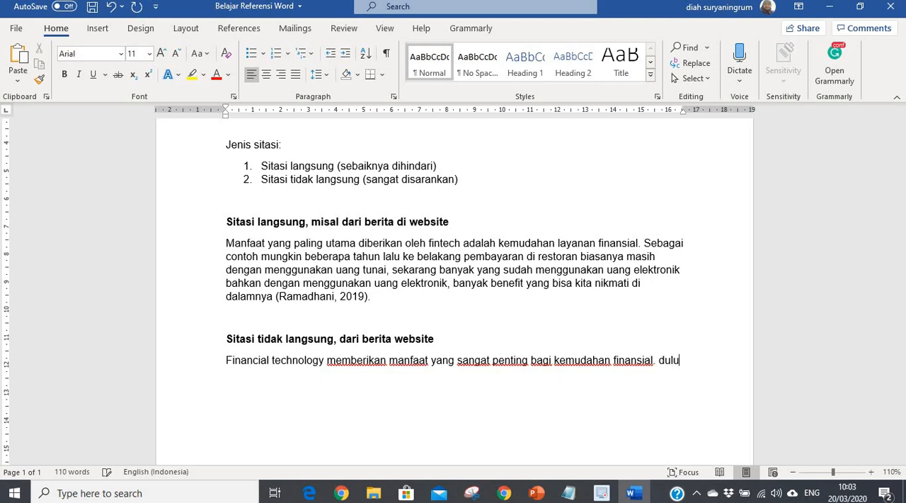
type(", peruds")
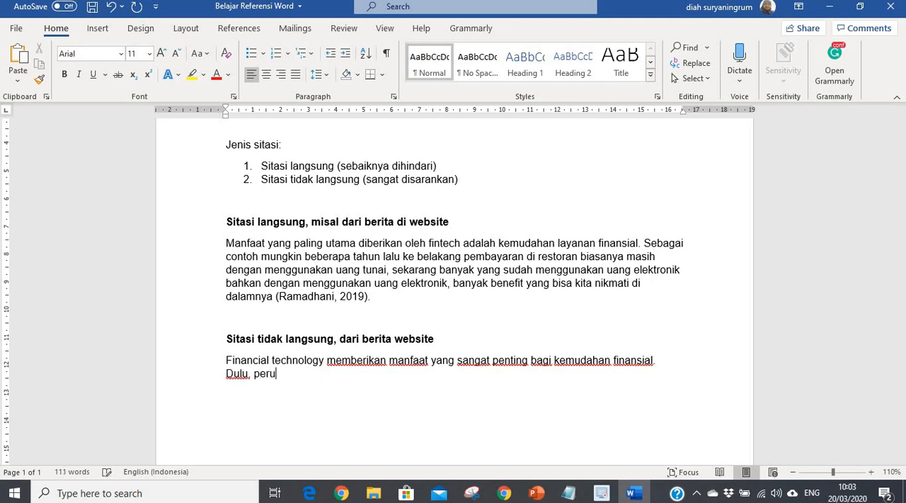
Step: Continue the indirect-citation paragraph with "Dulu, perusahaan seperti restoran menggunakan uang tunai,"
key("BackSpace")
key("BackSpace")
type("sahaan seperti ")
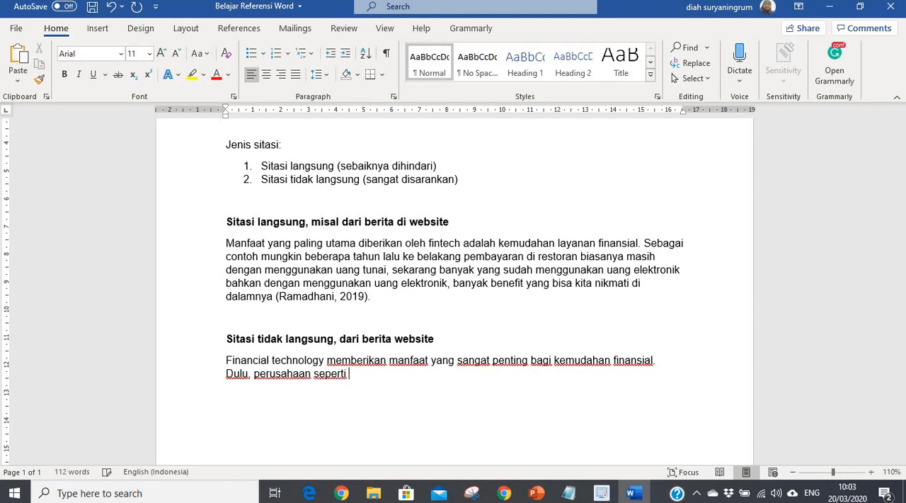
type("restoran menggu")
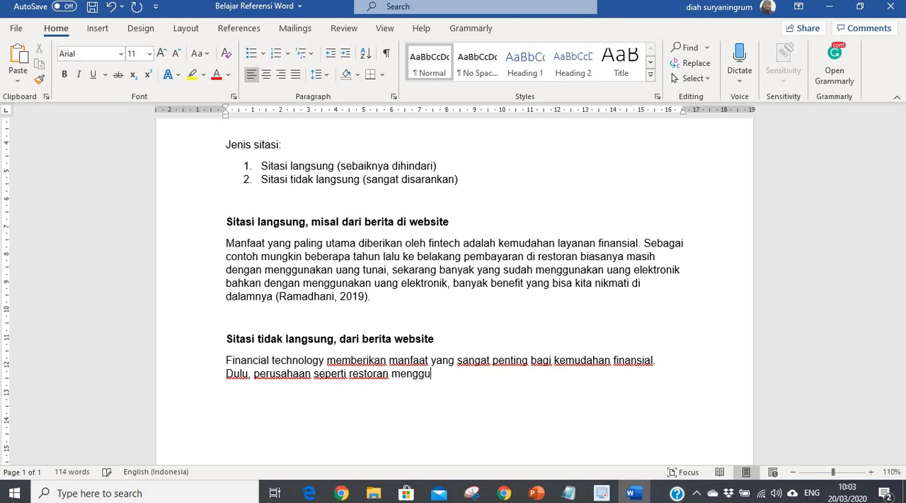
type("nakan uang ")
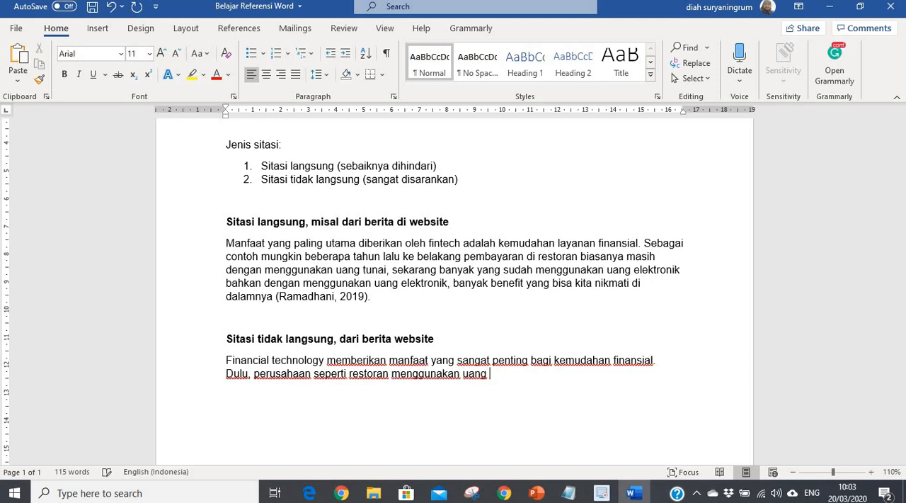
type("tunai, tetapi sekarang")
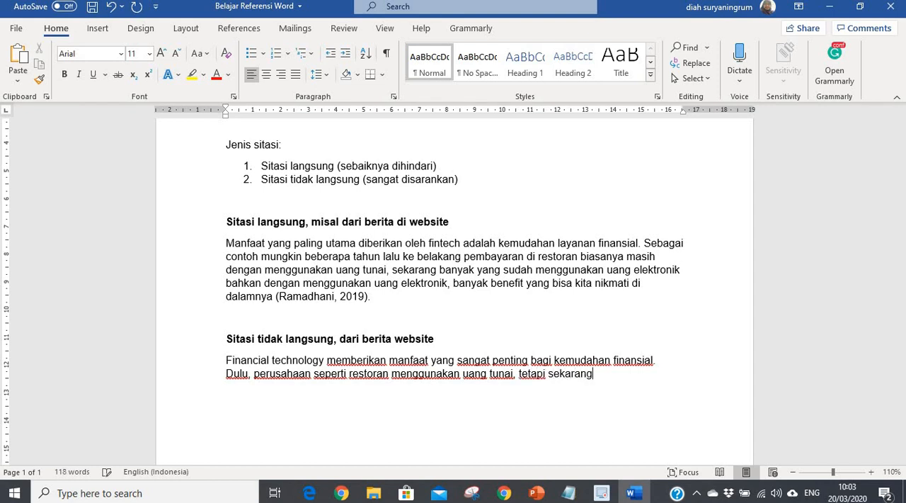
type(" sudah b")
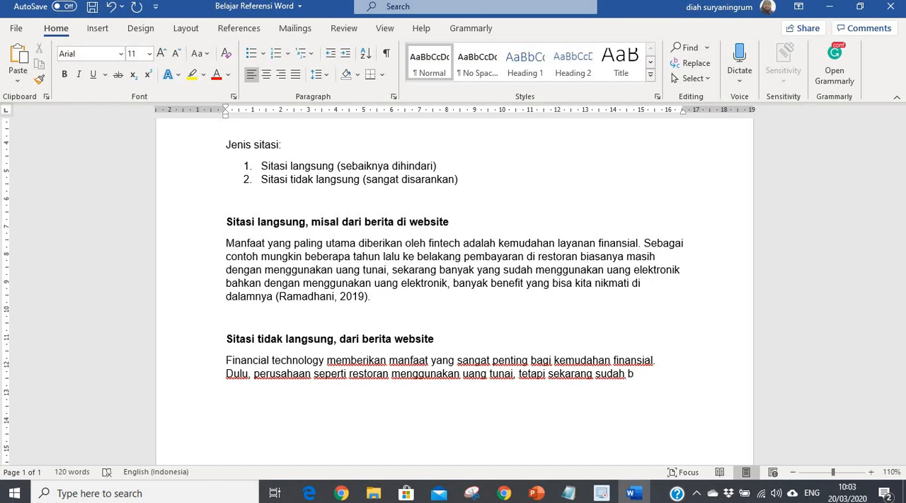
type("anyak yang")
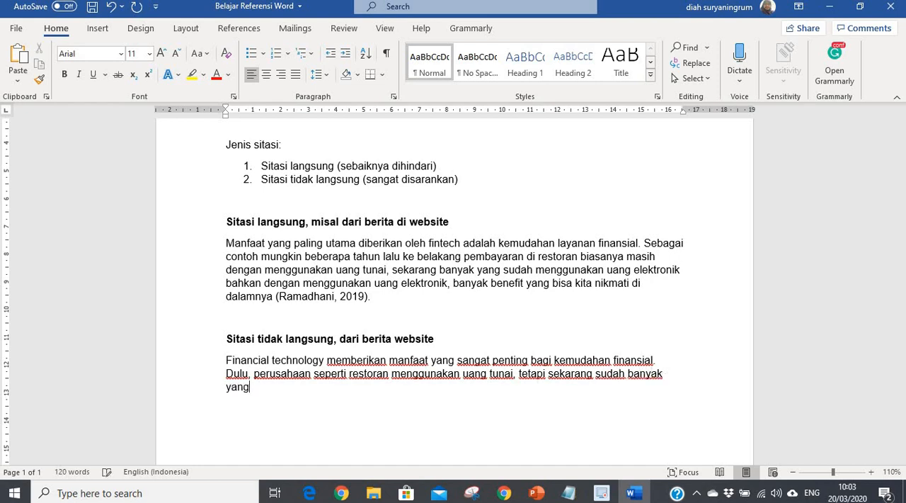
type(" ,eng")
Step: Extend the sentence with "tetapi sekarang sudah banyak yang menggunakan uang elektronik"
key("BackSpace")
key("BackSpace")
key("BackSpace")
type("menggunakan uang e")
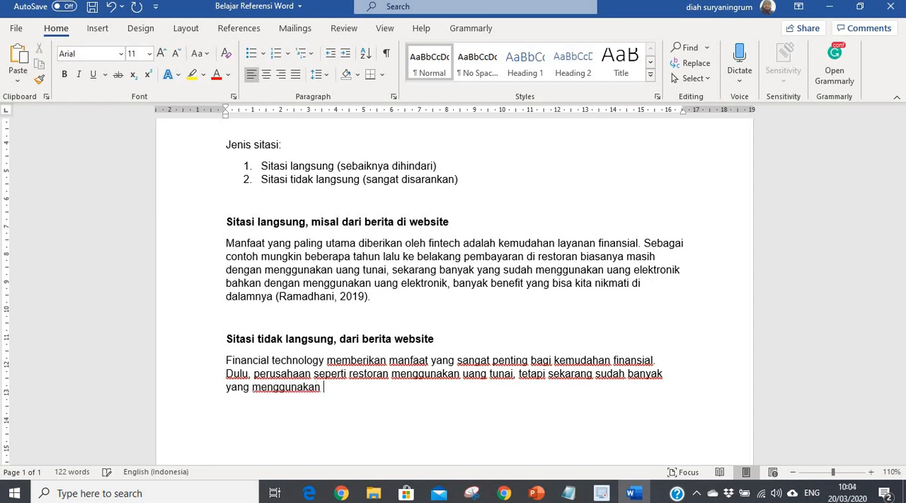
type("lektronik dengan")
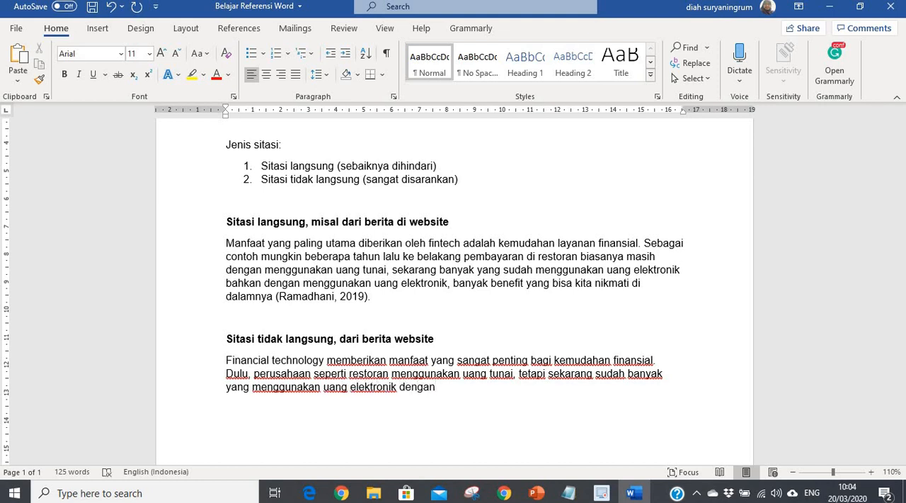
Step: Complete the sentence's wording with "melalui penggunaan fintech" after "uang elektronik"
key("BackSpace")
key("BackSpace")
key("BackSpace")
key("BackSpace")
key("BackSpace")
key("BackSpace")
type("melalui pengguna")
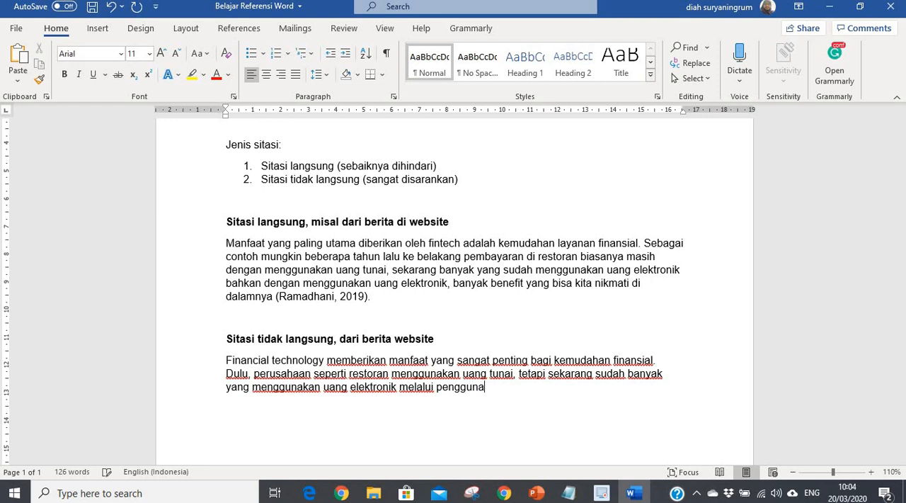
type("an financia")
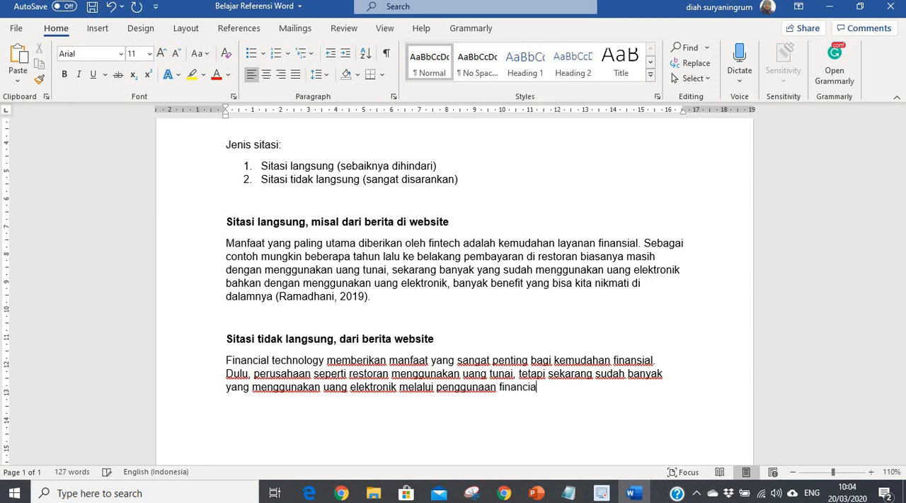
key("BackSpace")
key("BackSpace")
type("tech")
Step: Insert a citation of "Kenalan Dulu Yuk Sama Apa Itu Fintech!" after "fintech", add a full stop and start a new line
left_click(240, 29)
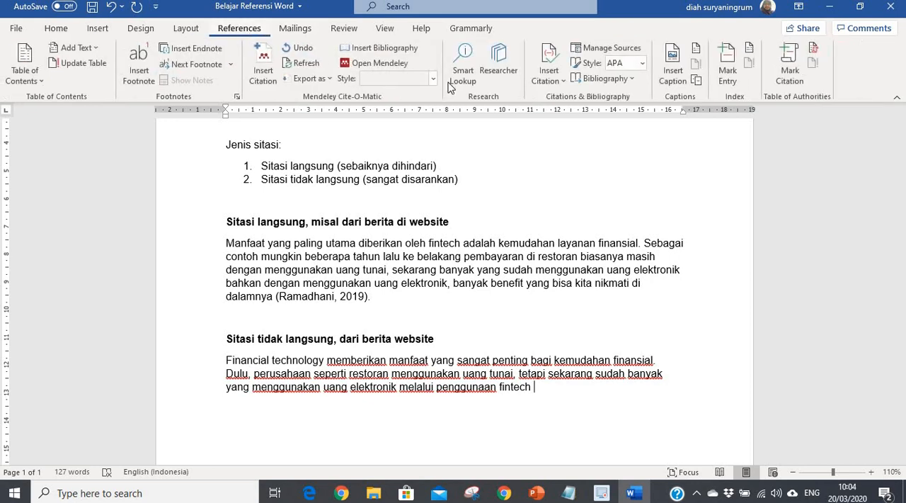
left_click(553, 78)
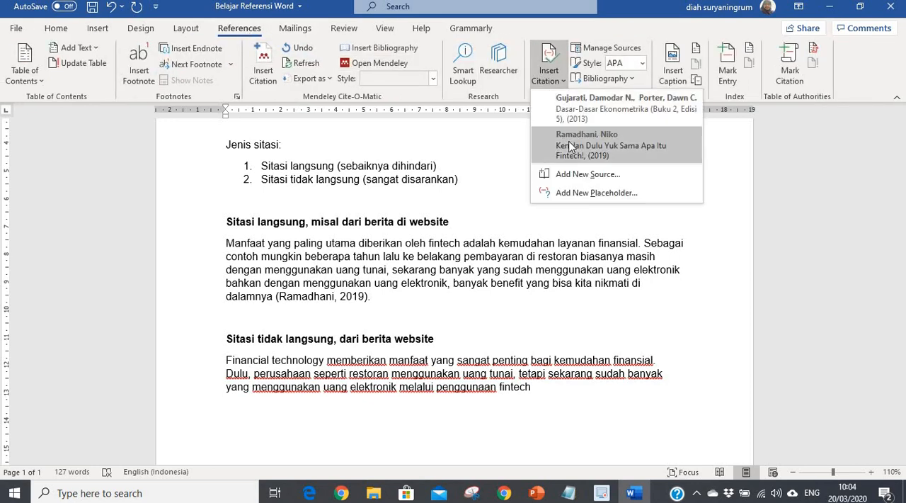
left_click(569, 145)
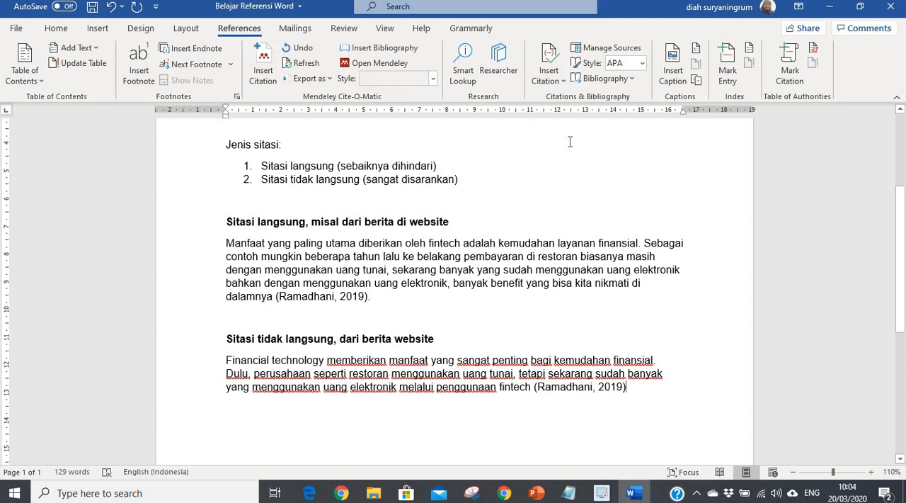
type(".")
key("Return")
Step: Justify both the indirect-citation paragraph and the directly quoted paragraph
left_click(56, 28)
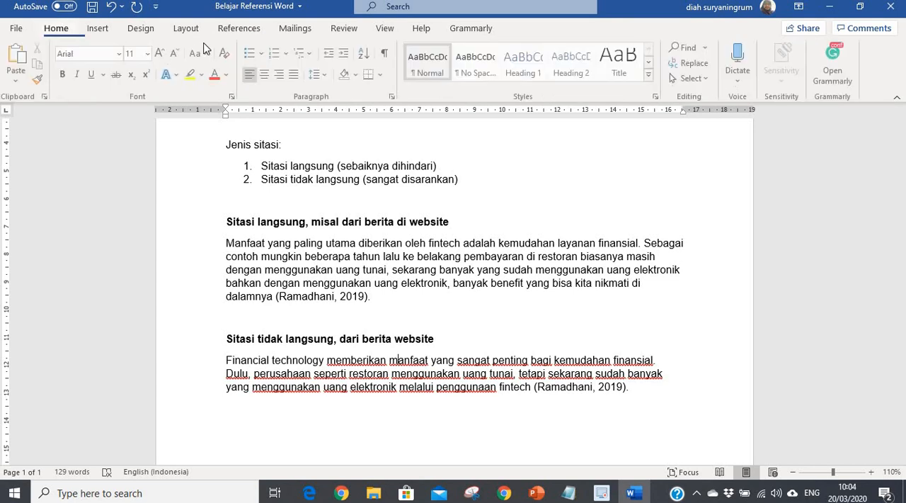
left_click(296, 74)
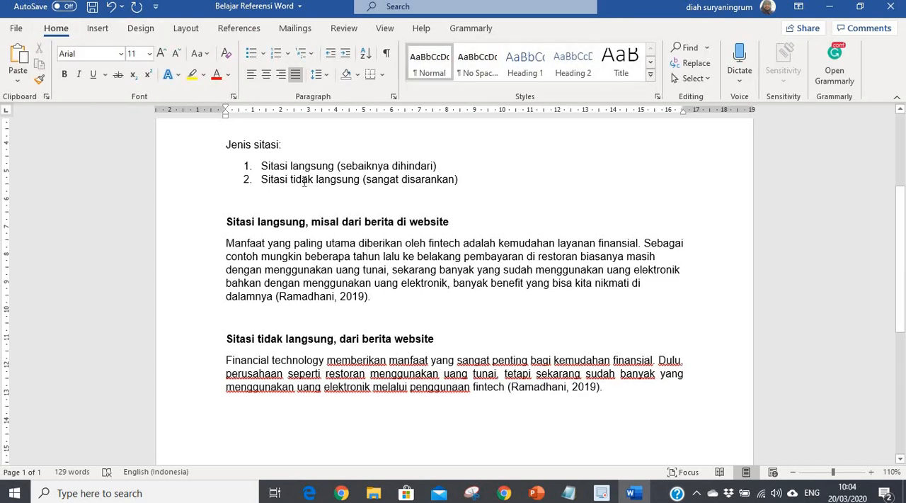
left_click(296, 74)
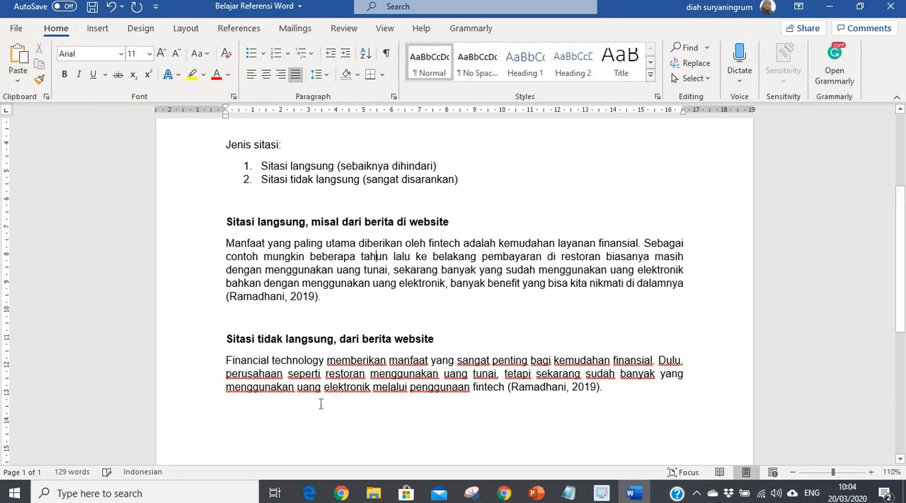
left_click(310, 408)
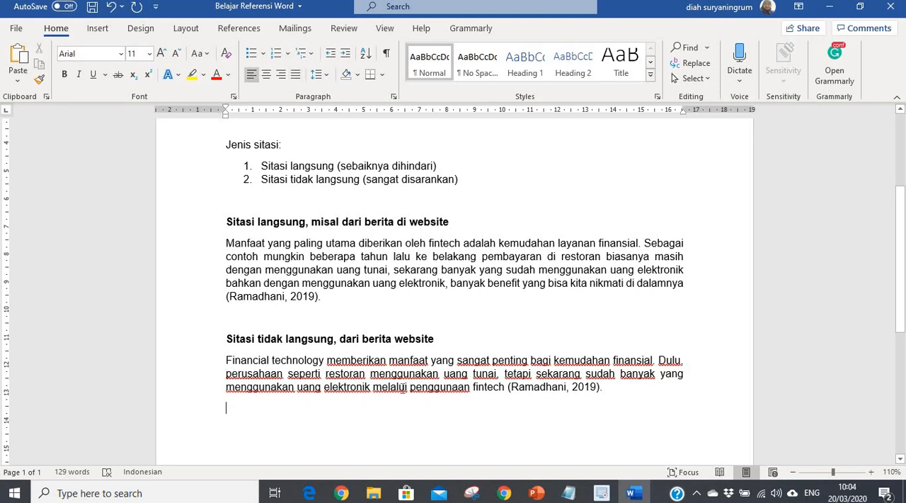
Step: Set the proofing language of the indirect-citation paragraph to Indonesian
triple_click(505, 388)
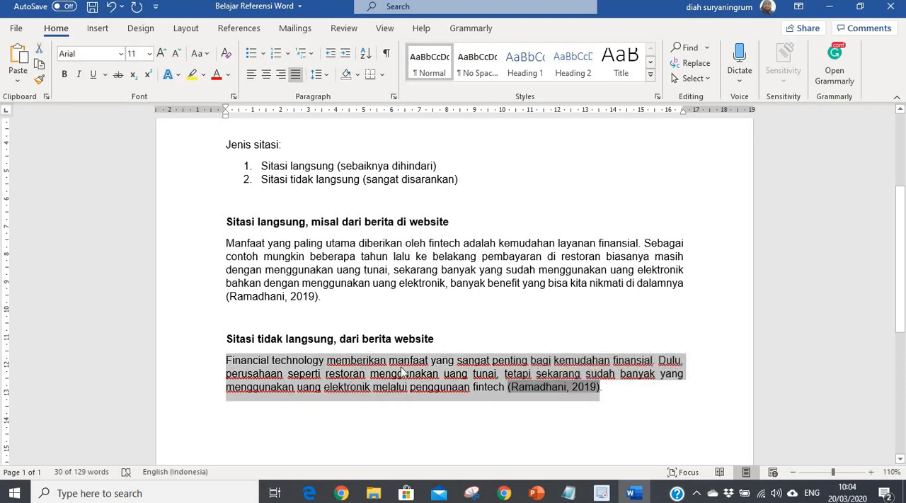
left_click(171, 472)
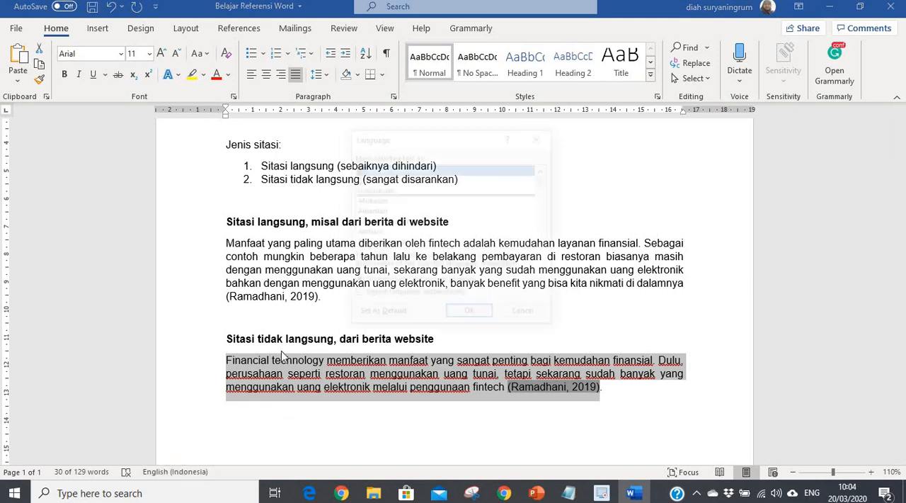
left_click(368, 189)
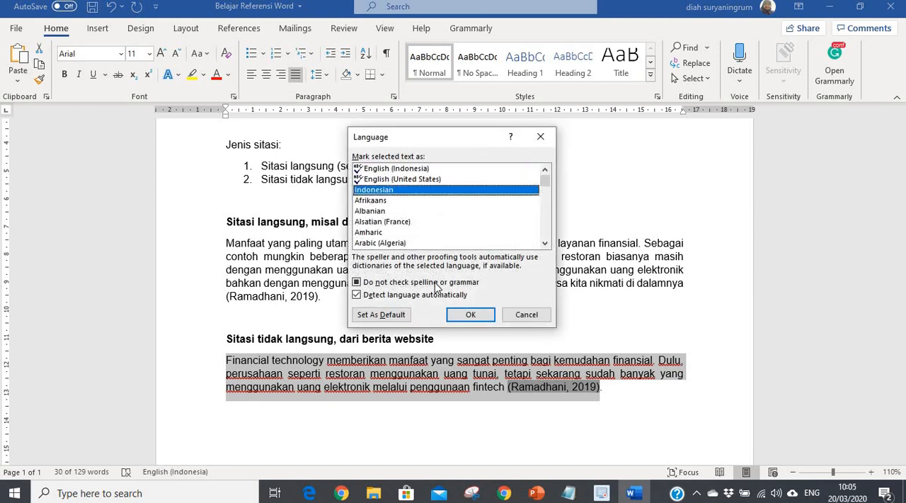
left_click(470, 315)
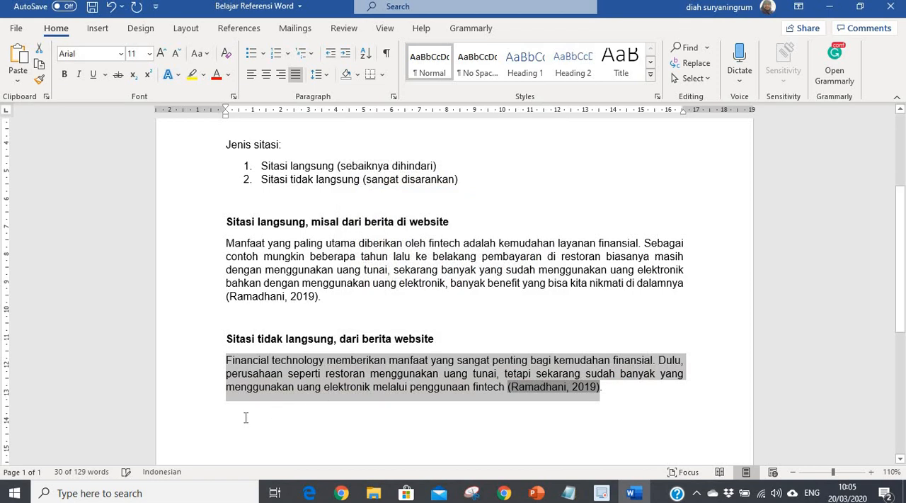
Step: Add a blank line below the indirect-citation paragraph and insert the built-in "References" bibliography there
left_click(286, 404)
scroll(344, 400, "down", 2)
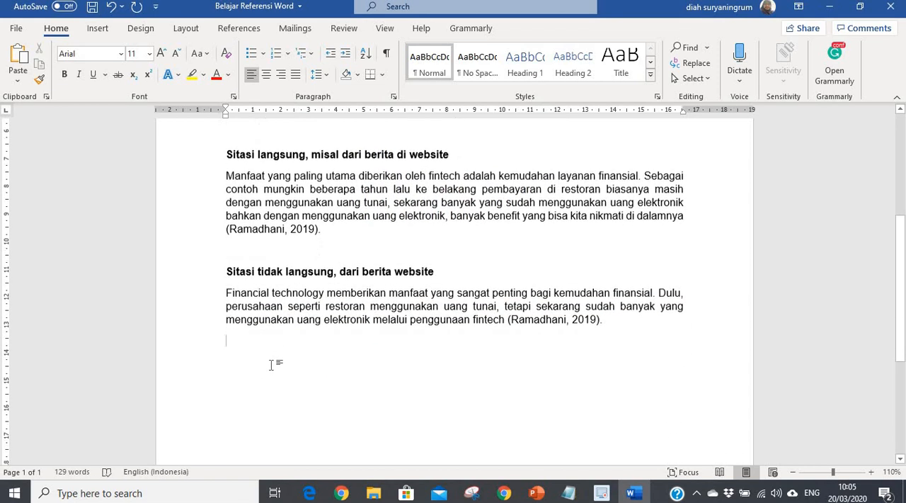
scroll(344, 333, "up", 3)
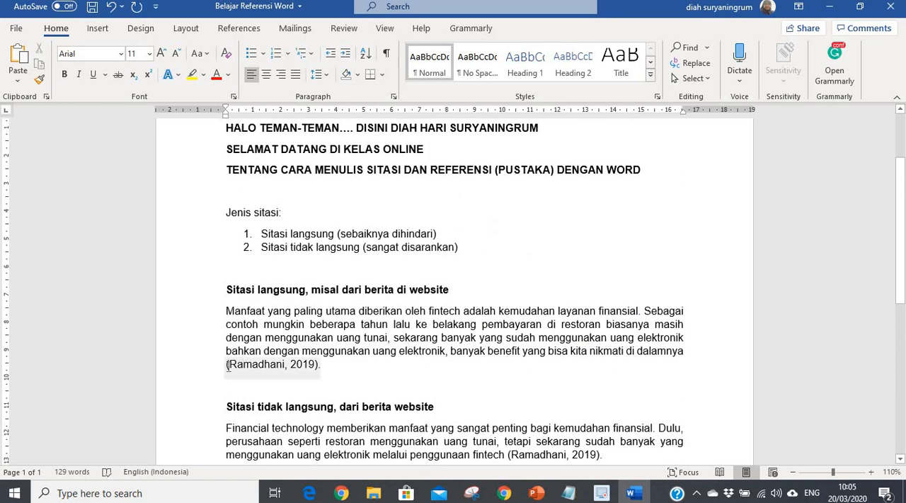
scroll(233, 414, "down", 3)
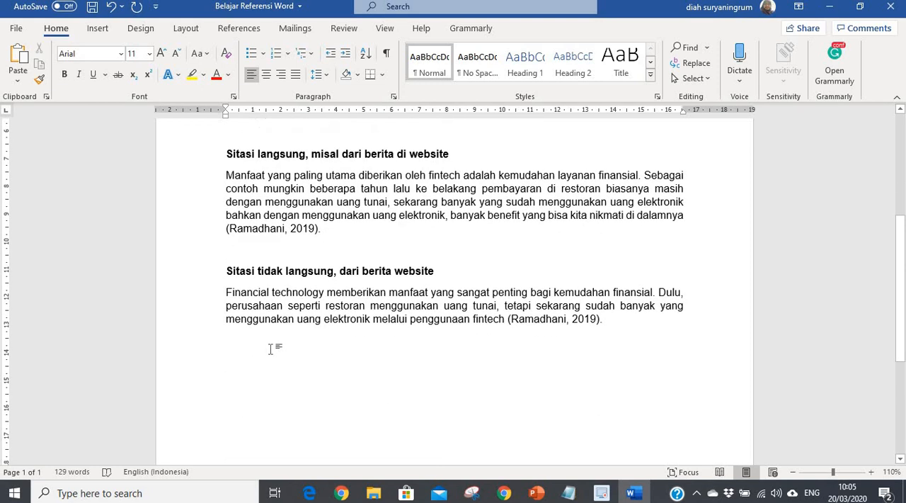
key("Return")
left_click(236, 30)
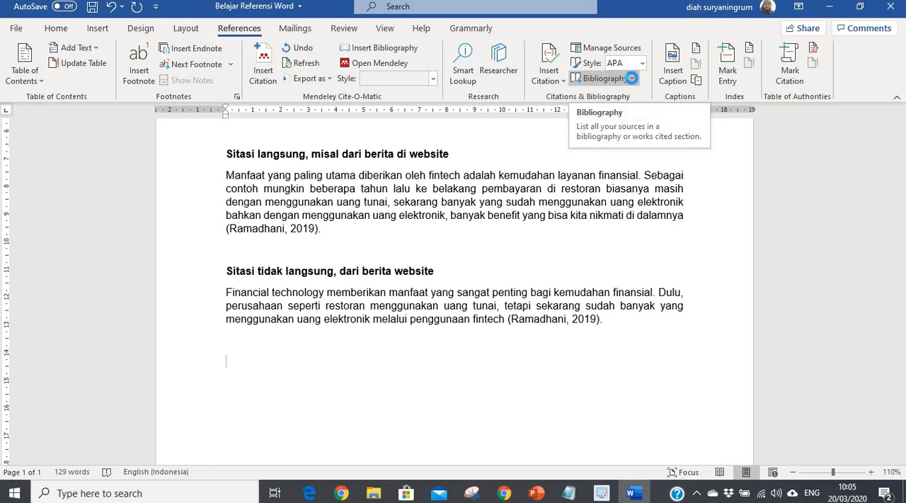
left_click(632, 79)
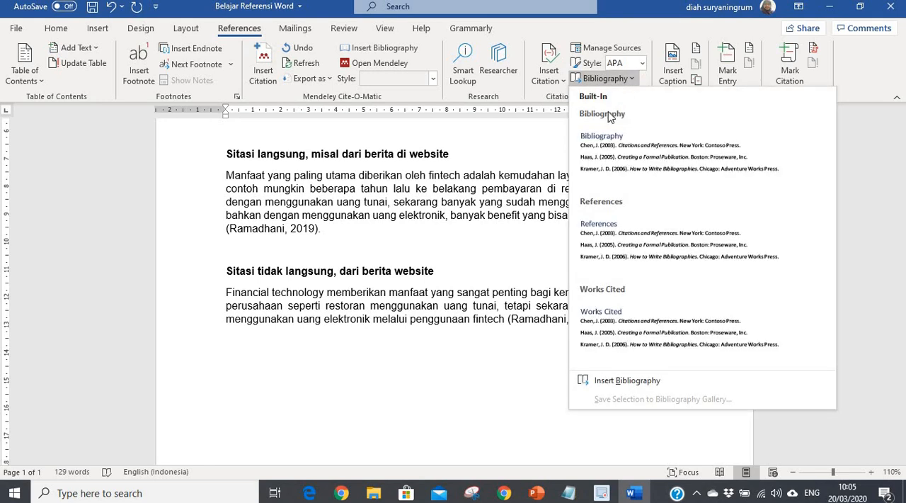
left_click(606, 244)
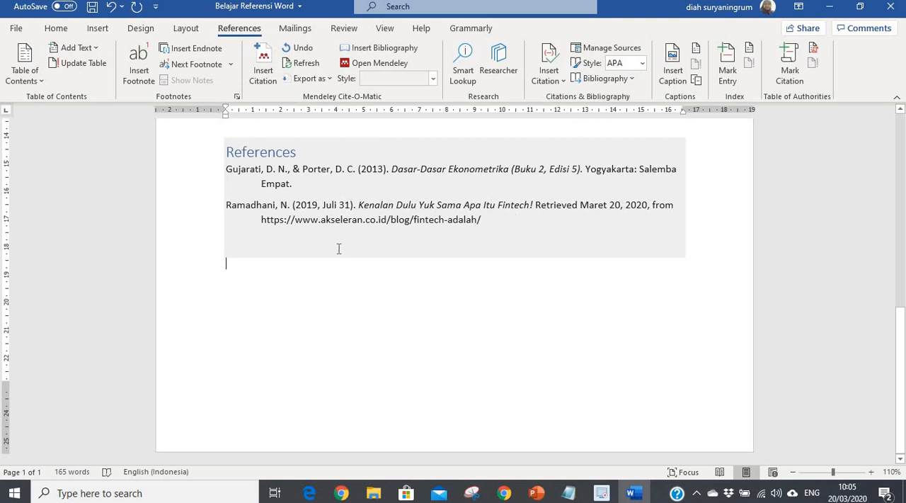
Step: Open the Source Manager and start a new source with its type set to Journal Article
scroll(372, 234, "up", 2)
scroll(368, 235, "up", 6)
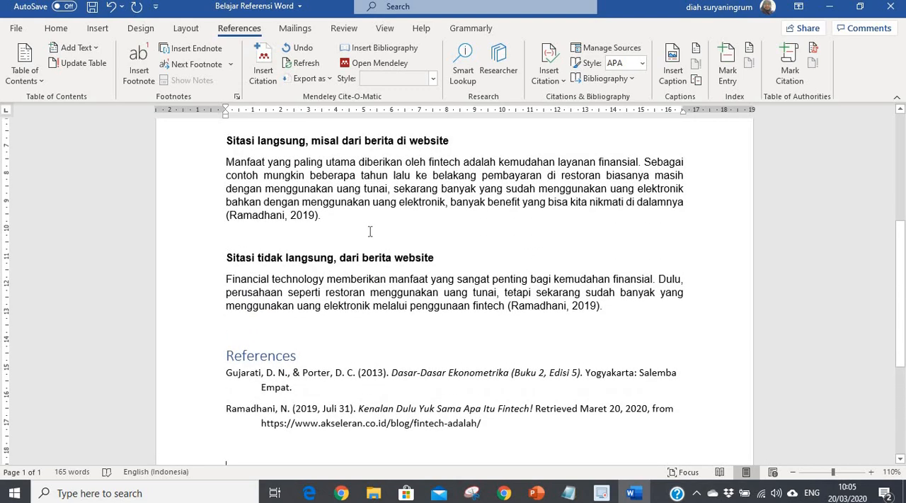
scroll(360, 234, "down", 7)
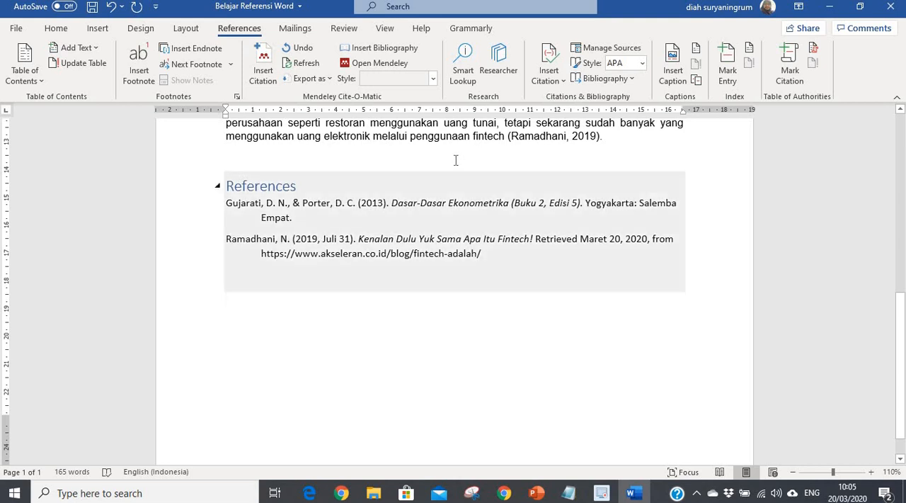
left_click(608, 48)
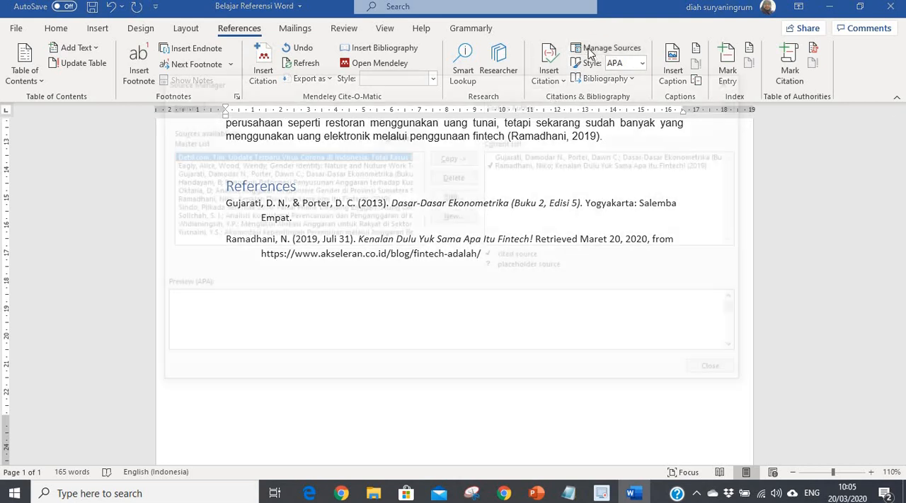
left_click(454, 216)
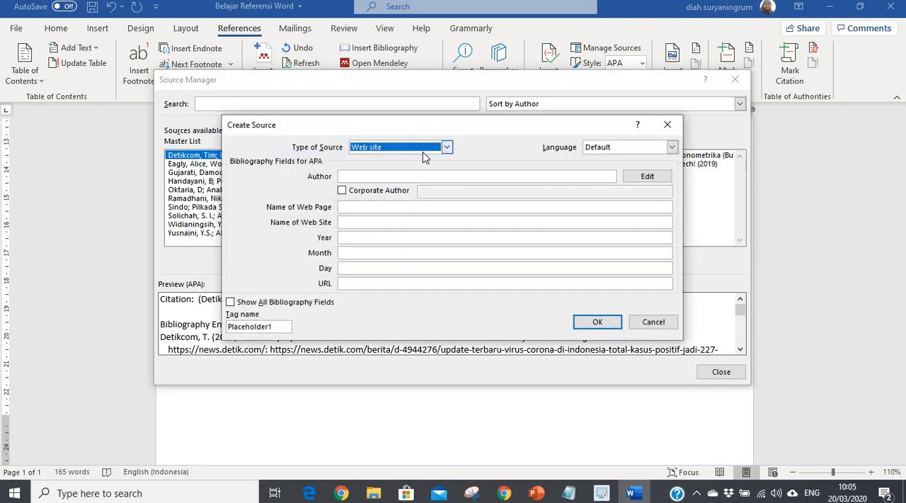
left_click(447, 147)
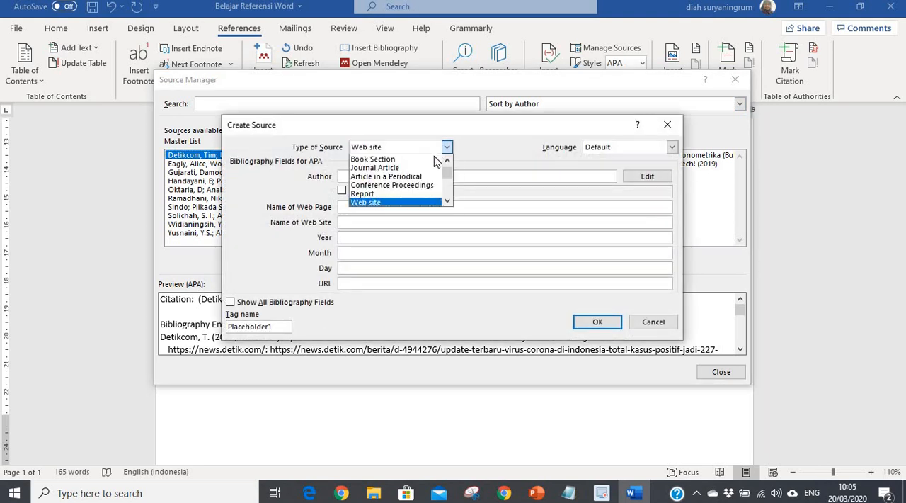
left_click(394, 169)
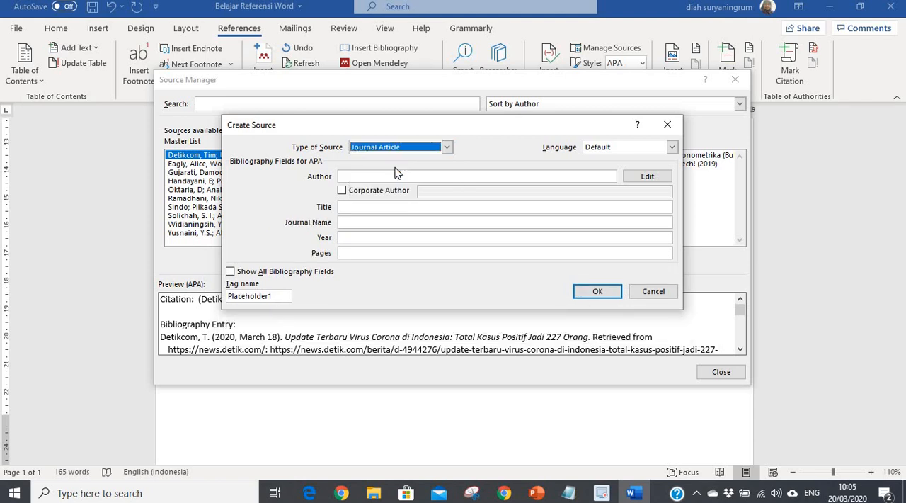
Step: Show all bibliography fields for the journal article source, examine them down to URL and DOI, and close the Source Manager without adding the source
left_click(231, 272)
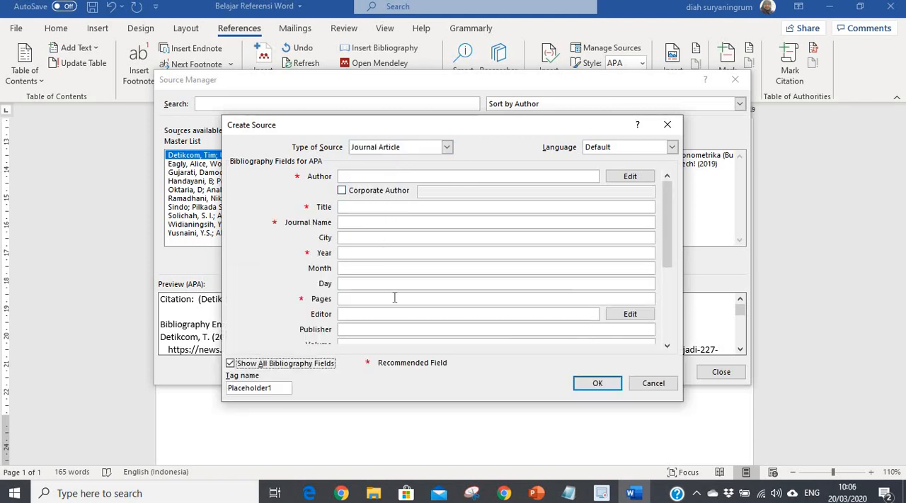
left_click_drag(668, 258, 417, 330)
left_click(347, 345)
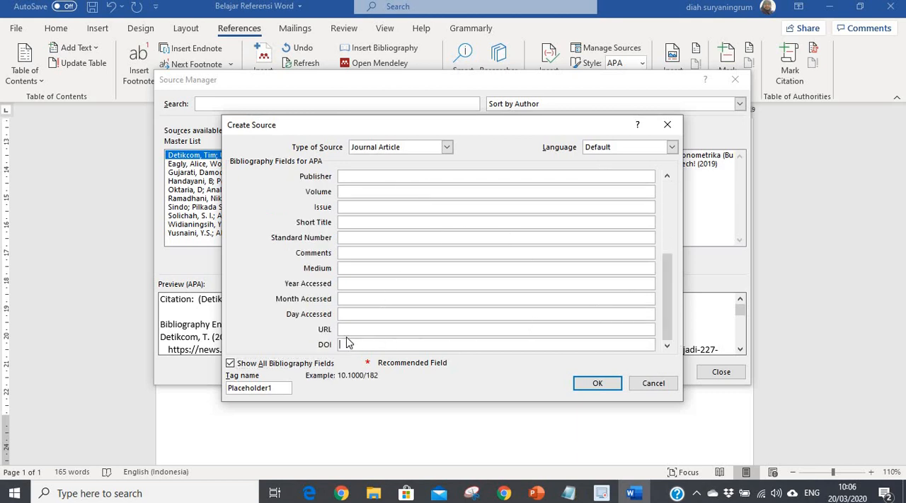
left_click(346, 328)
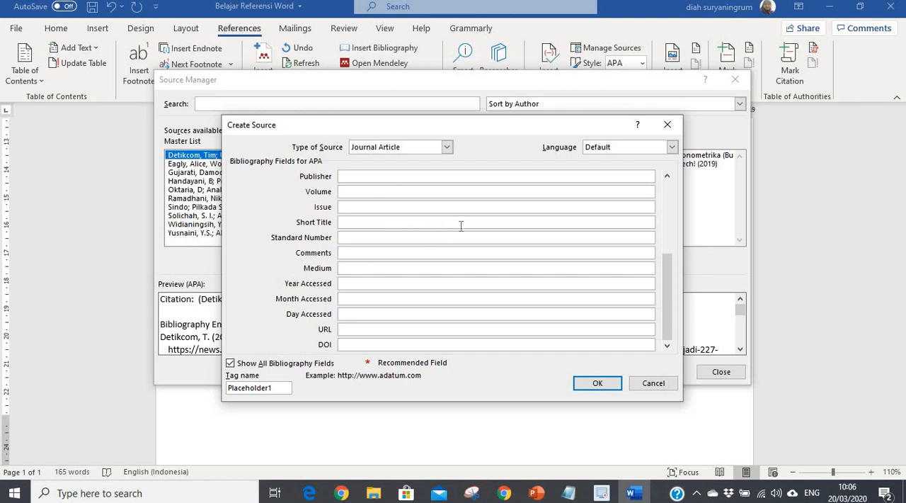
left_click_drag(669, 287, 657, 209)
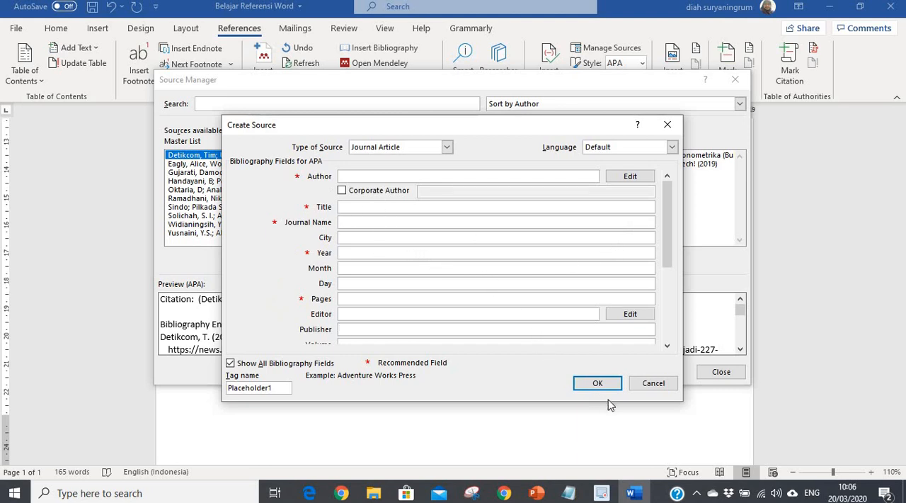
left_click(654, 384)
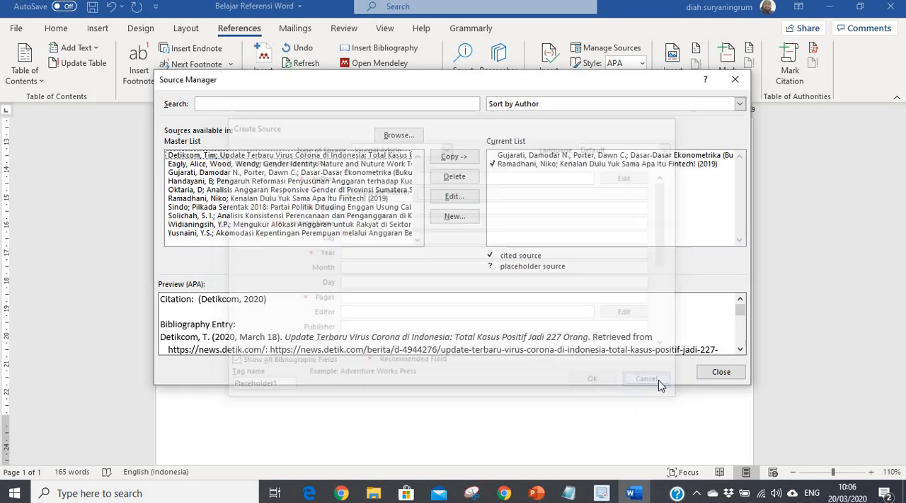
left_click(710, 370)
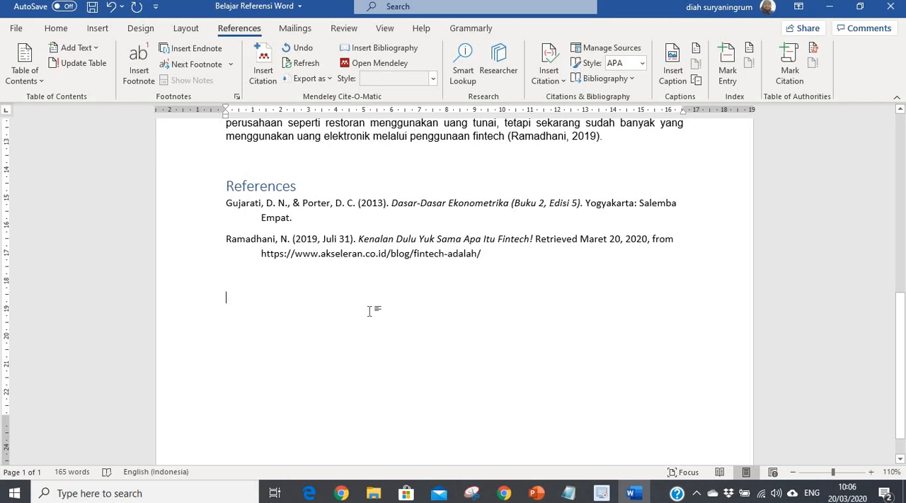
Step: Add the line "Ada pertanyaan?" below the References list and set the proofing language of "pertanyaan?" to Indonesian
type("A")
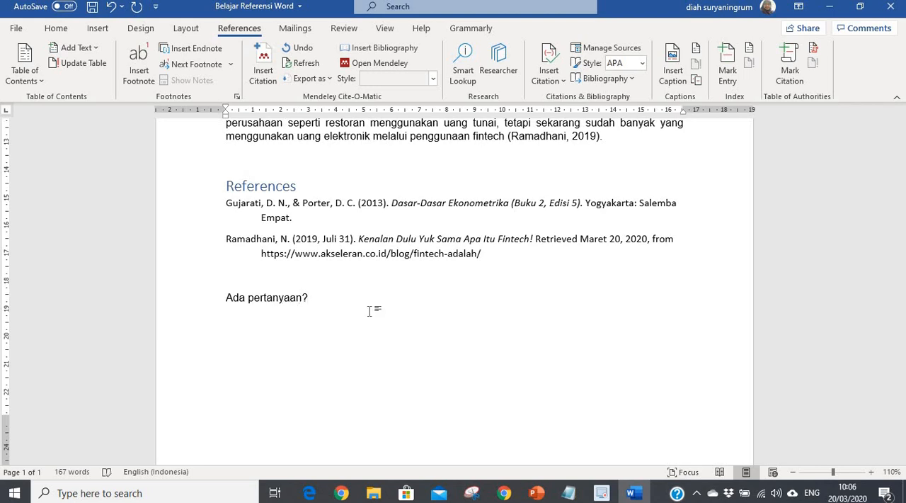
key("Return")
double_click(320, 305)
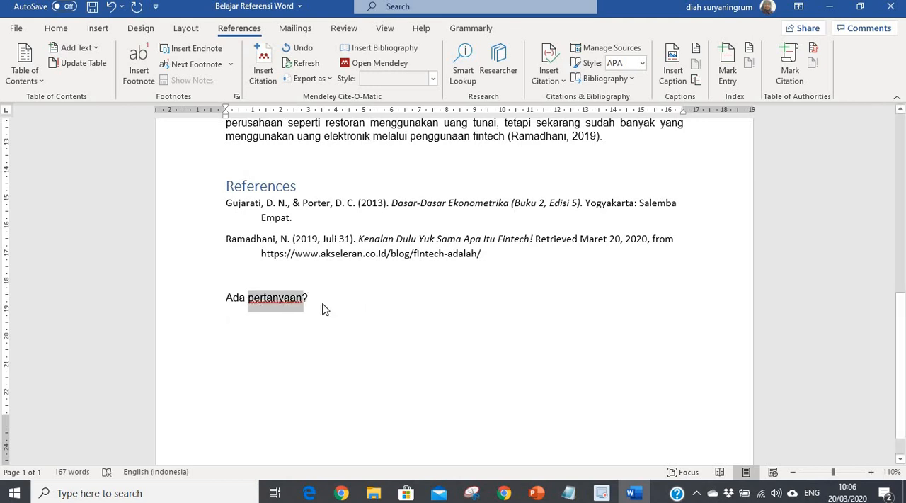
left_click(162, 473)
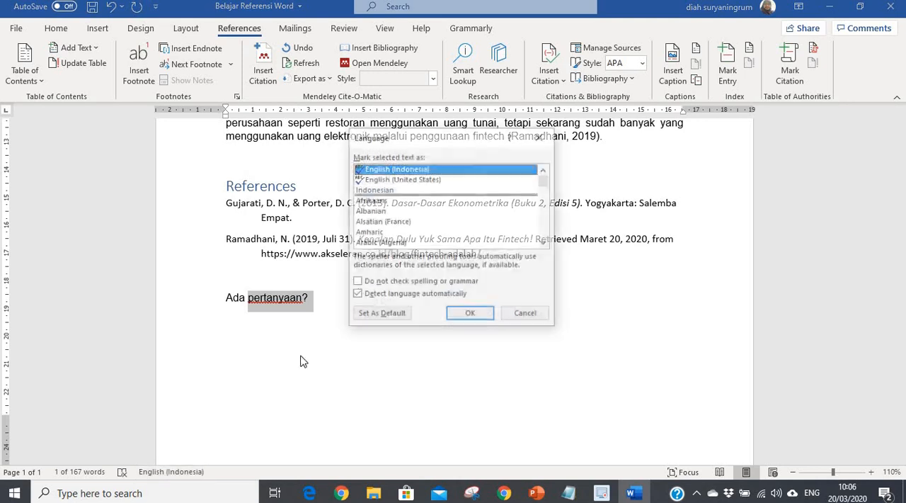
left_click(381, 191)
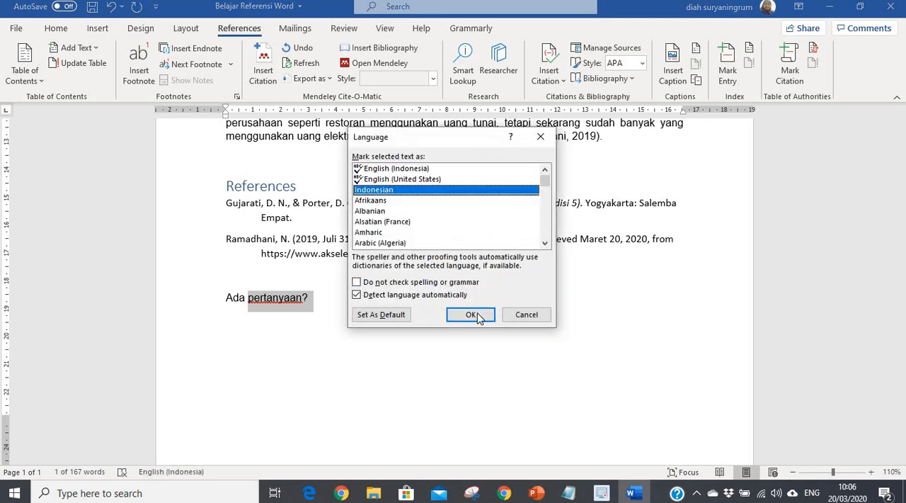
left_click(471, 314)
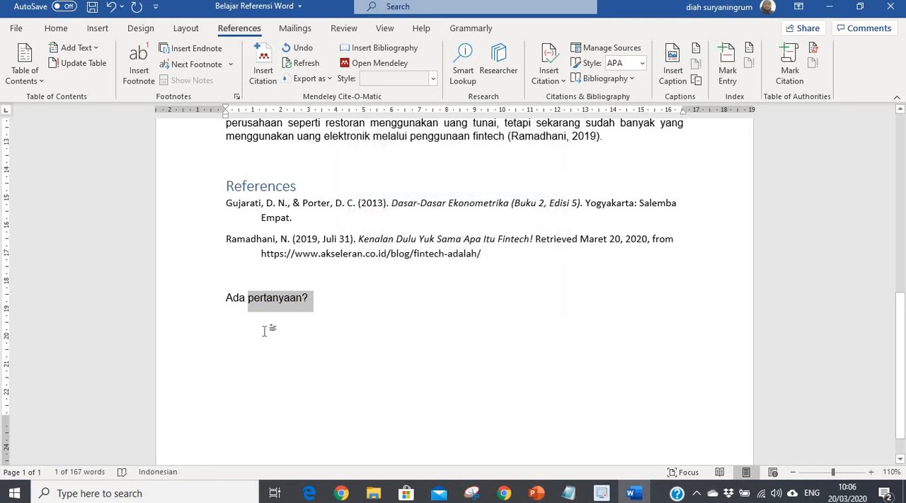
left_click(373, 329)
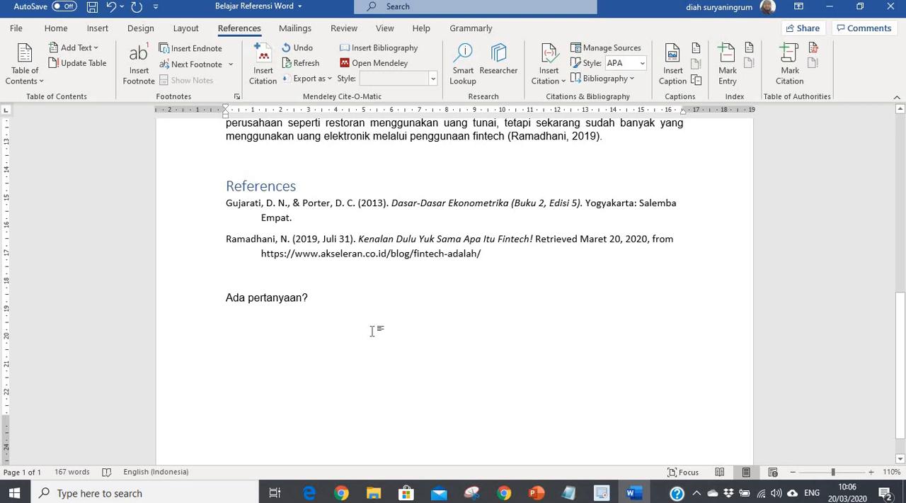